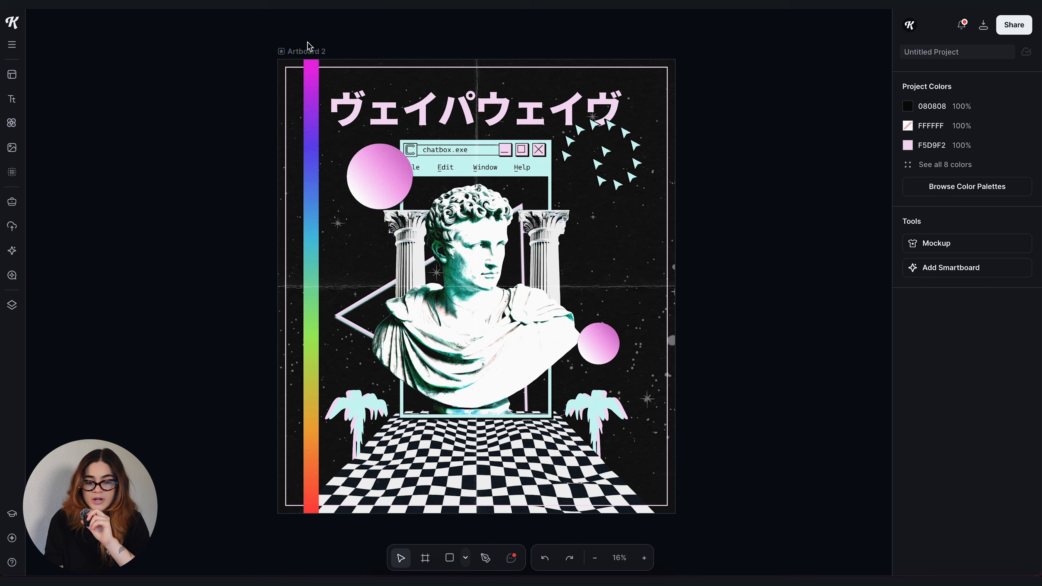
Search the backgrounds for stars and apply a dark blue starry image as Artboard 2's background
{"action": "left_click", "coordinate": [12, 173]}
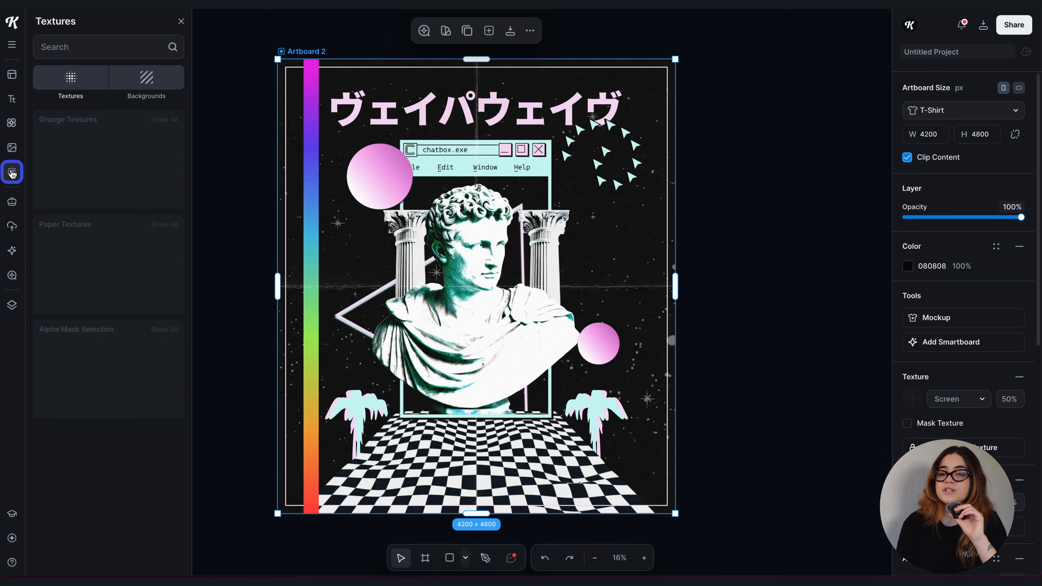
{"action": "left_click", "coordinate": [146, 78]}
{"action": "type", "text": "stars"}
{"action": "key", "text": "Return"}
{"action": "type", "text": "#"}
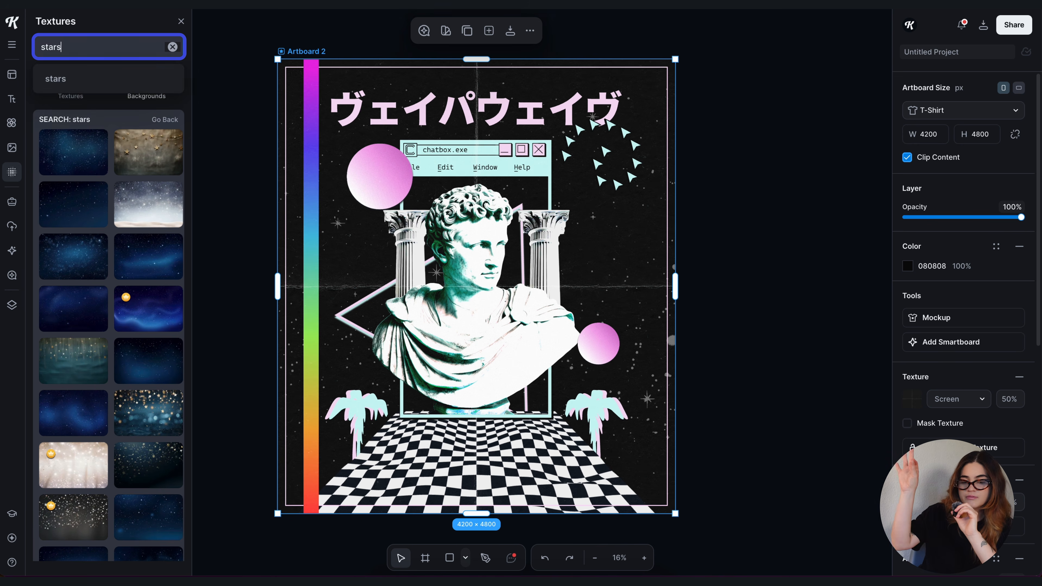
{"action": "key", "text": "BackSpace"}
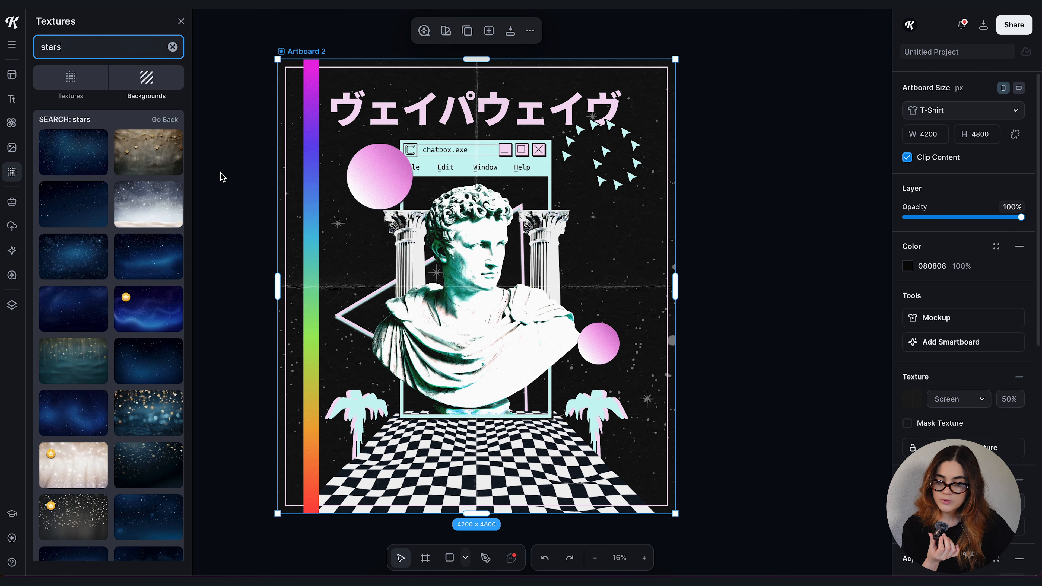
{"action": "left_click", "coordinate": [86, 217]}
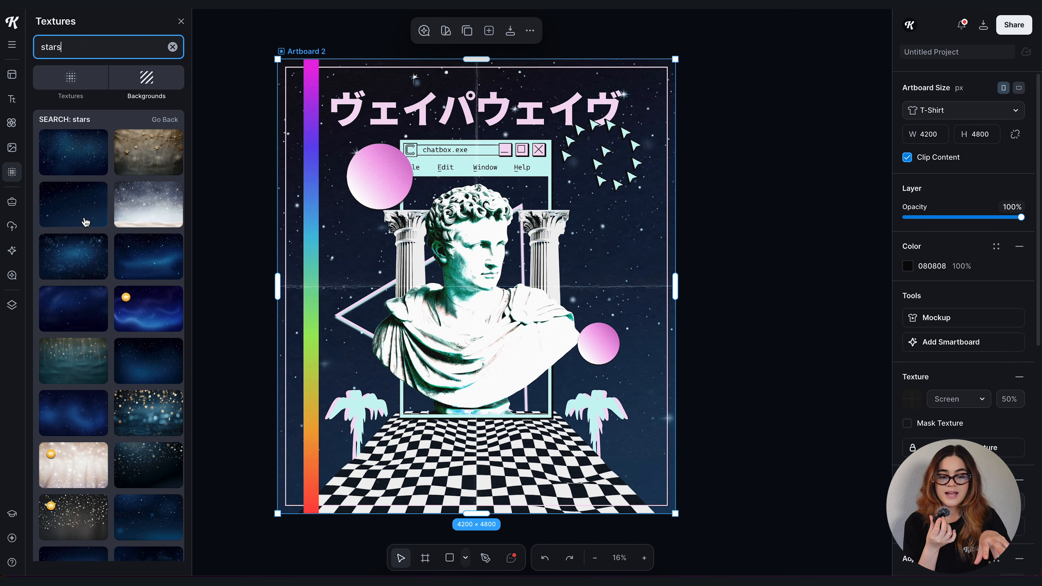
Set the artboard background image's saturation to -100%, contrast to 46% and opacity to 30%
{"action": "scroll", "coordinate": [89, 221], "scroll_direction": "down", "scroll_amount": 2}
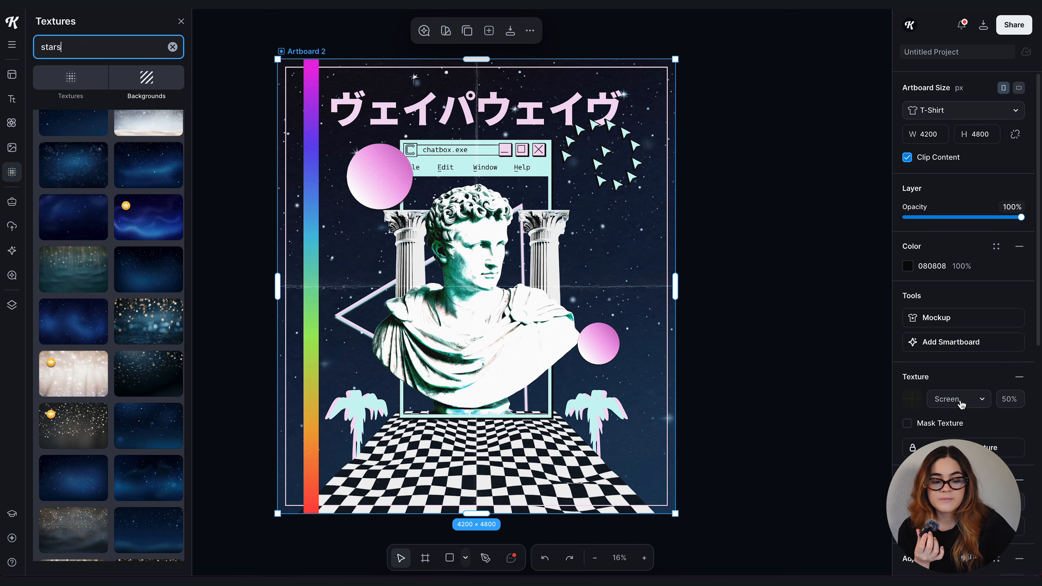
{"action": "scroll", "coordinate": [957, 431], "scroll_direction": "down", "scroll_amount": 5}
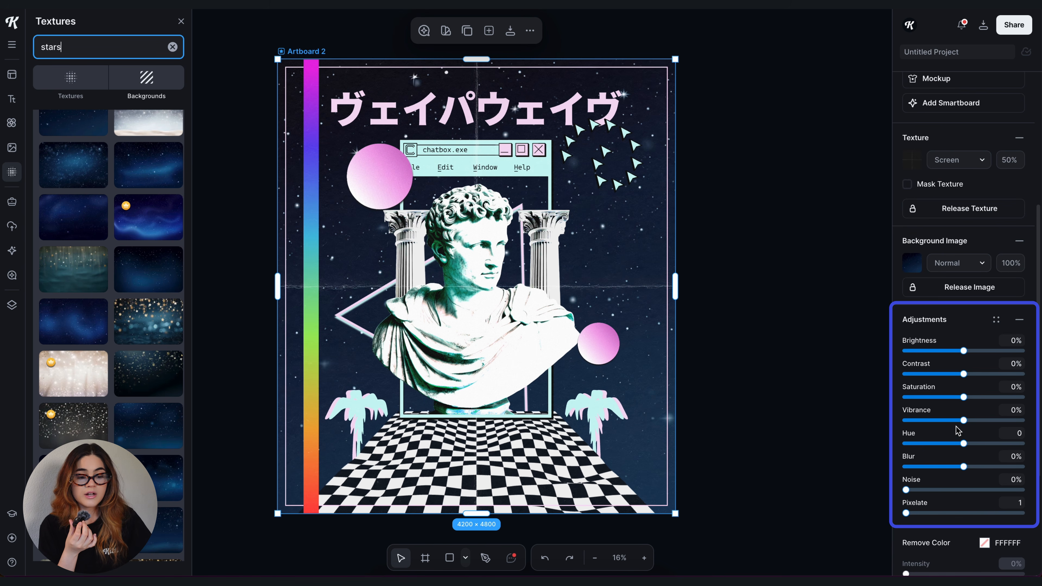
{"action": "left_click_drag", "start_coordinate": [922, 397], "coordinate": [907, 400]}
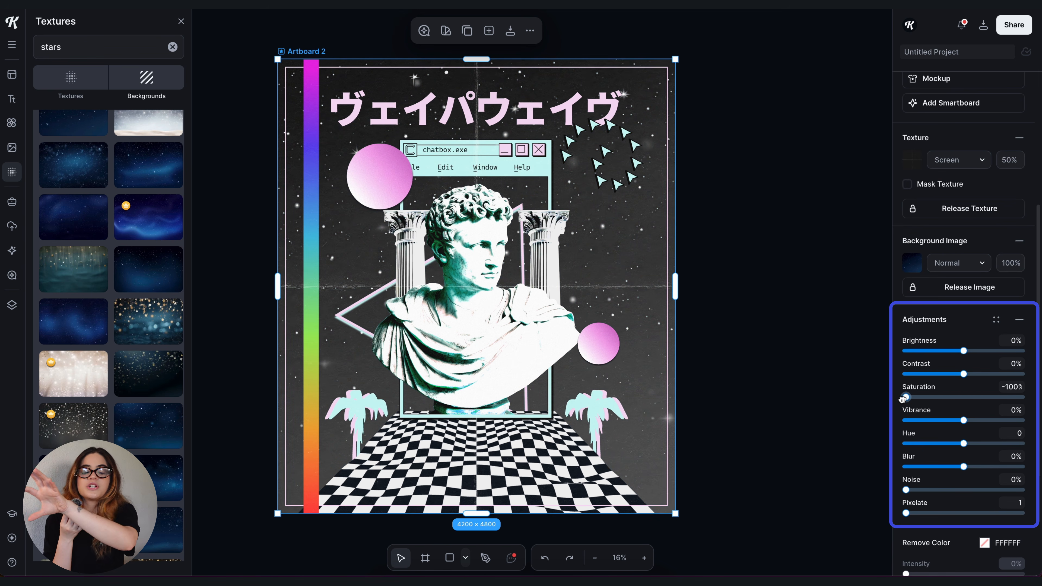
{"action": "left_click", "coordinate": [992, 374]}
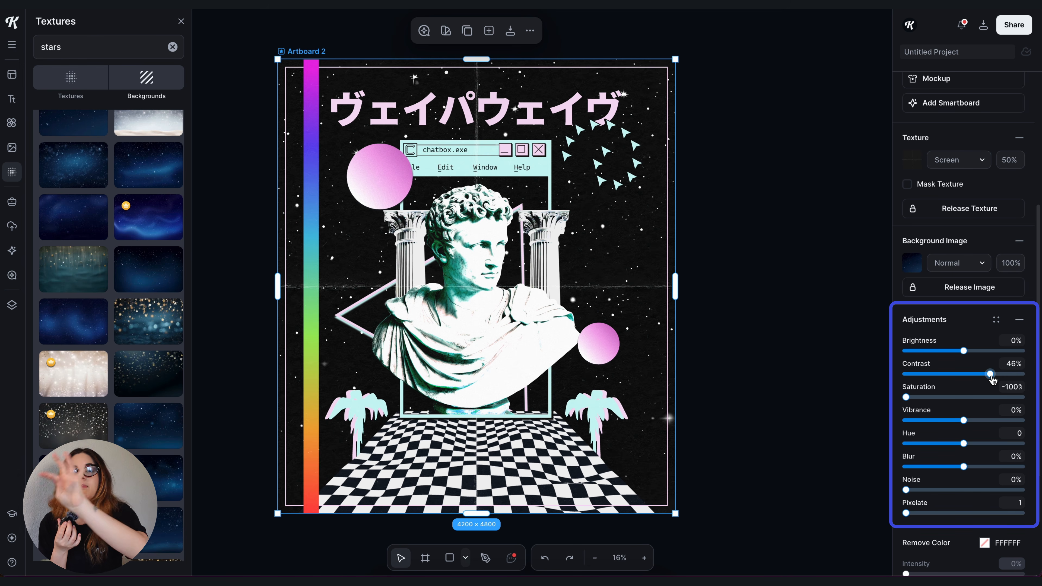
{"action": "left_click", "coordinate": [1021, 263]}
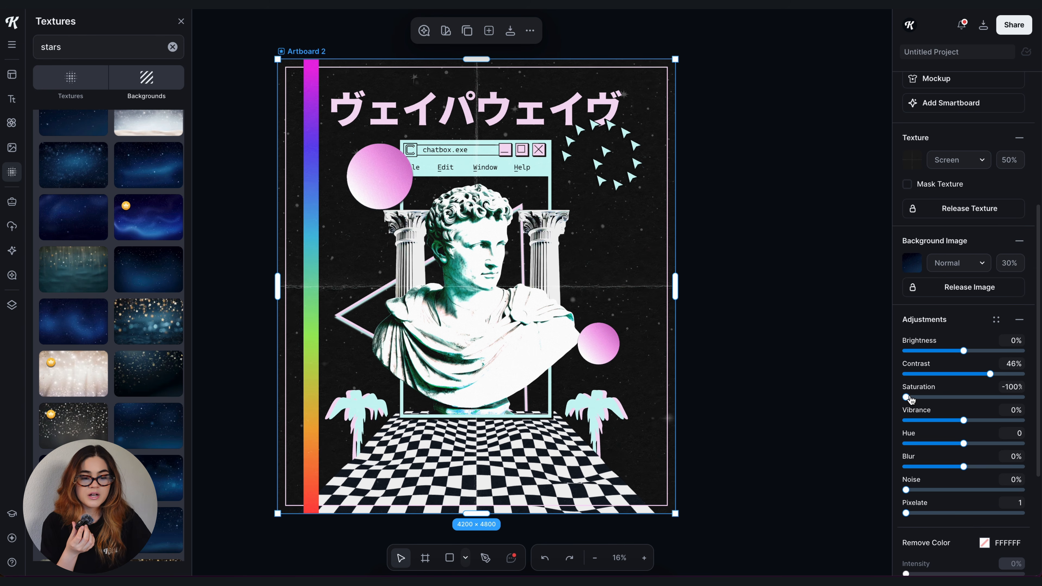
{"action": "left_click", "coordinate": [790, 386]}
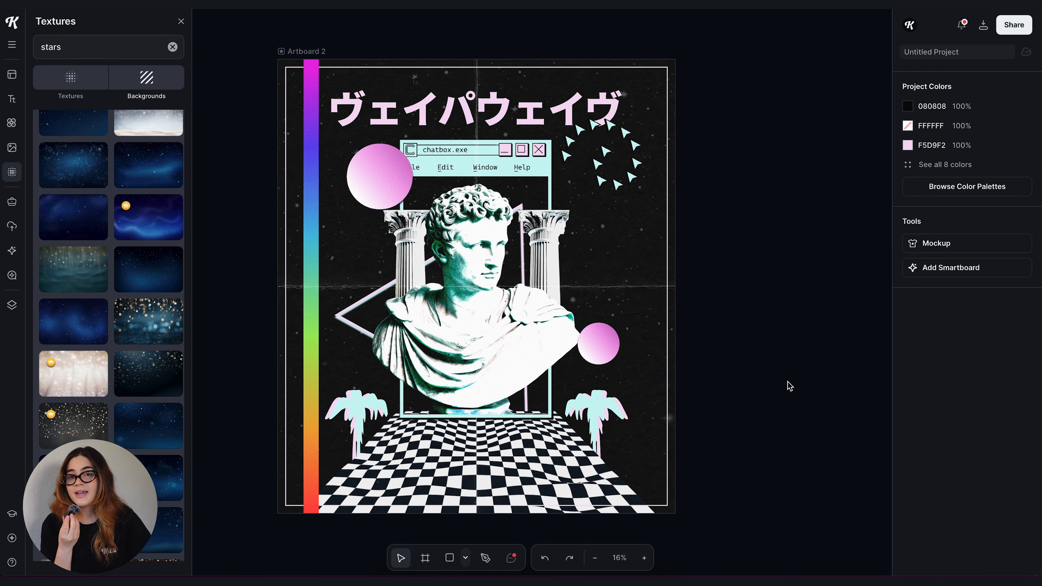
Undo the starry background and its adjustments to restore the artboard's original background
{"action": "key", "text": "ctrl+z"}
{"action": "key", "text": "ctrl+z"}
{"action": "key", "text": "ctrl+shift+z"}
{"action": "key", "text": "ctrl+z"}
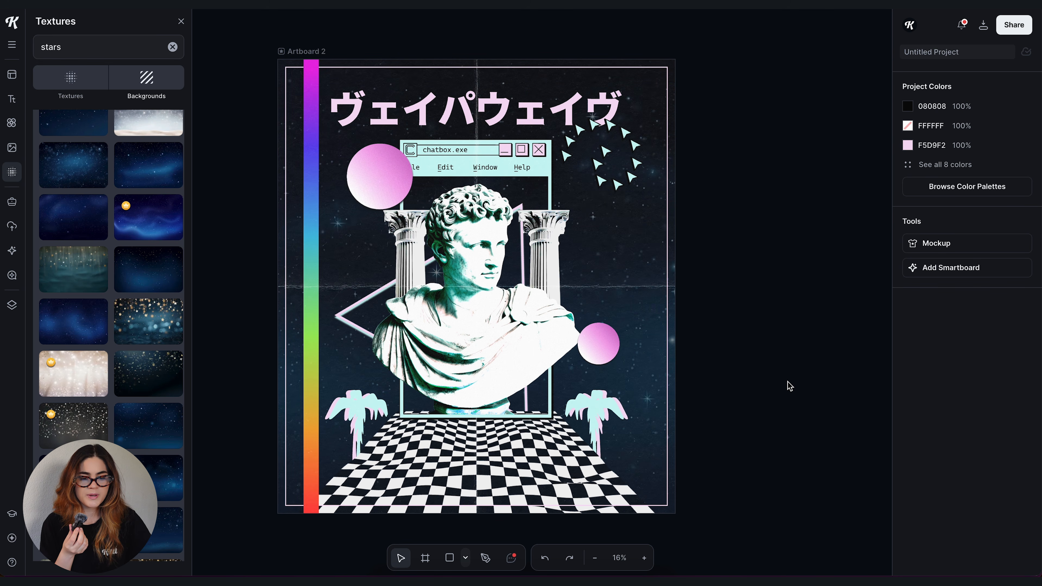
{"action": "left_click", "coordinate": [316, 55]}
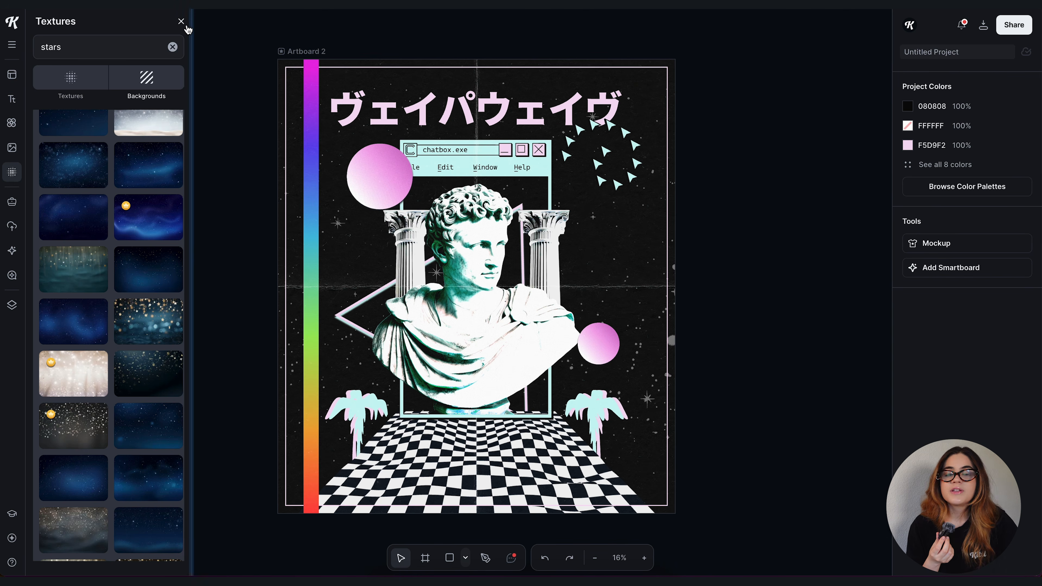
{"action": "left_click", "coordinate": [181, 20]}
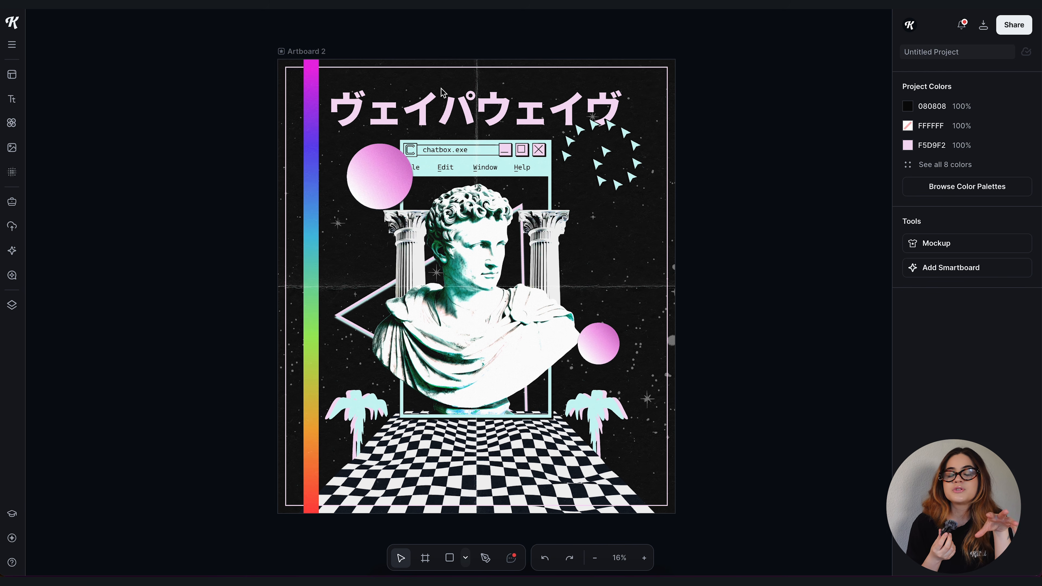
{"action": "left_click", "coordinate": [463, 170]}
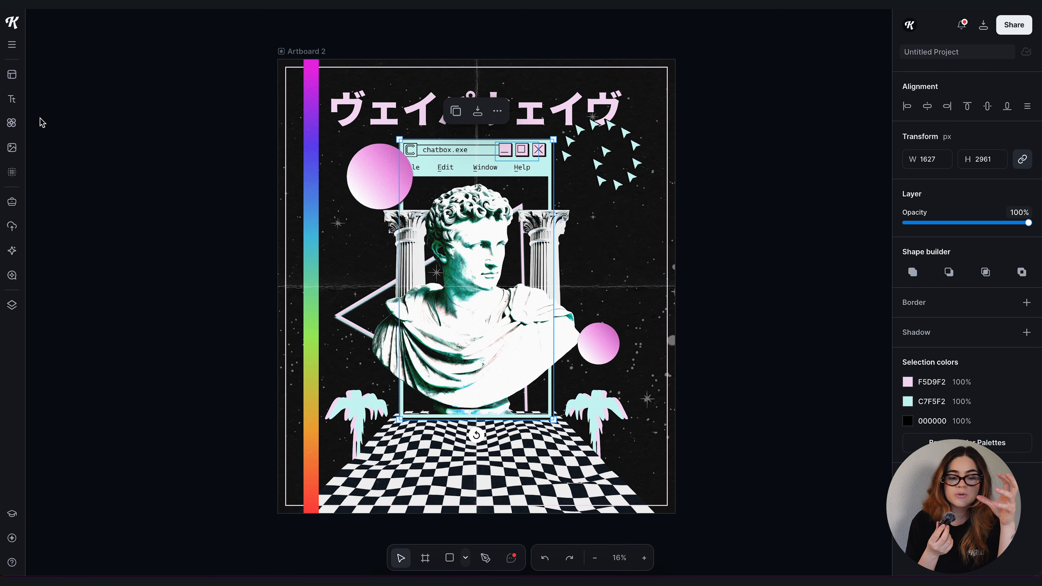
{"action": "left_click", "coordinate": [12, 148]}
{"action": "left_click", "coordinate": [14, 155]}
{"action": "left_click", "coordinate": [221, 140]}
{"action": "left_click", "coordinate": [503, 167]}
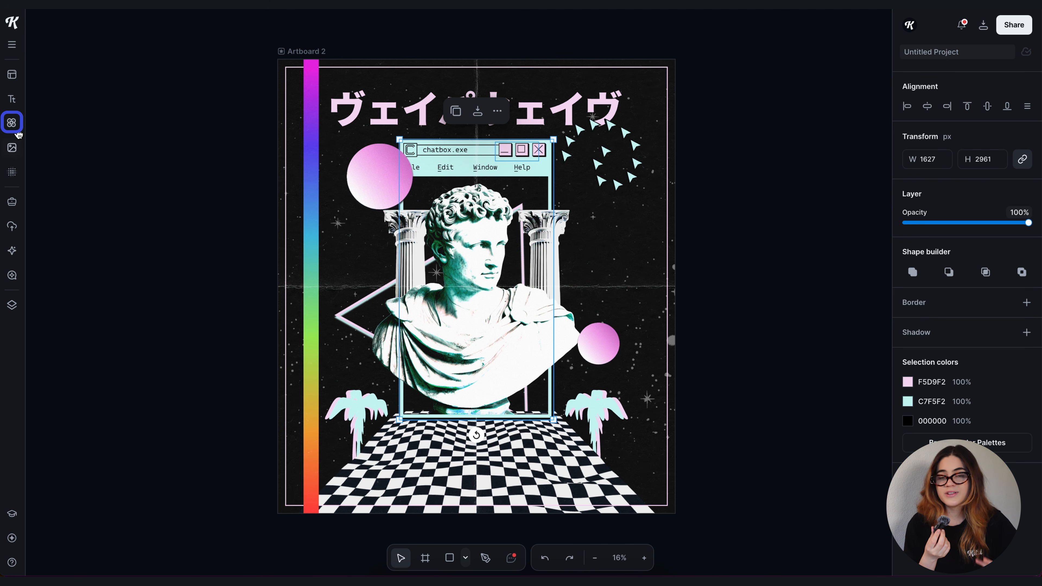
Search the illustrations for vaporwave and widen the results area to browse more of them
{"action": "left_click", "coordinate": [12, 125]}
{"action": "left_click", "coordinate": [121, 47]}
{"action": "type", "text": "vap"}
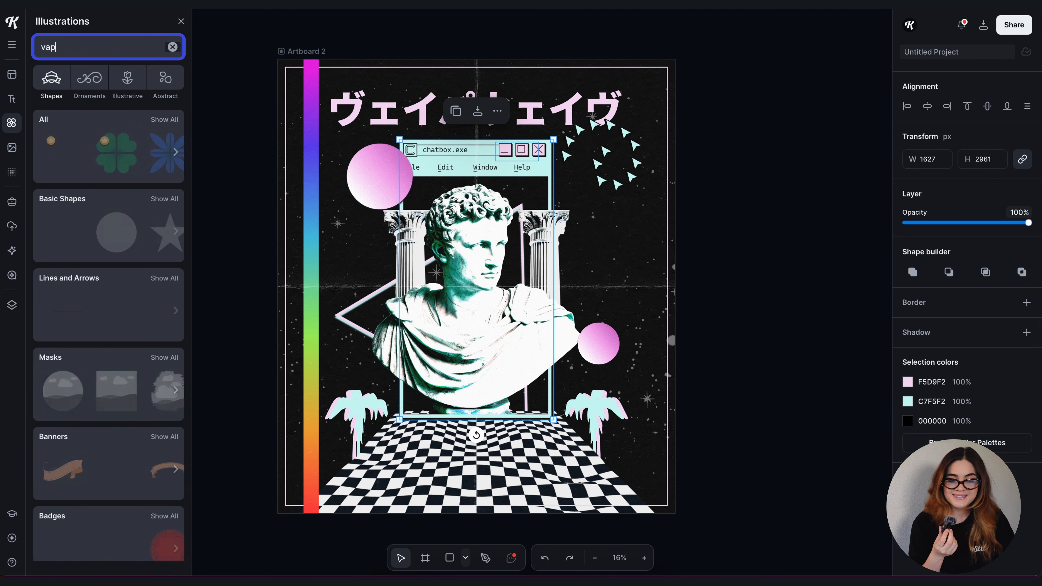
{"action": "type", "text": "orwave"}
{"action": "key", "text": "Return"}
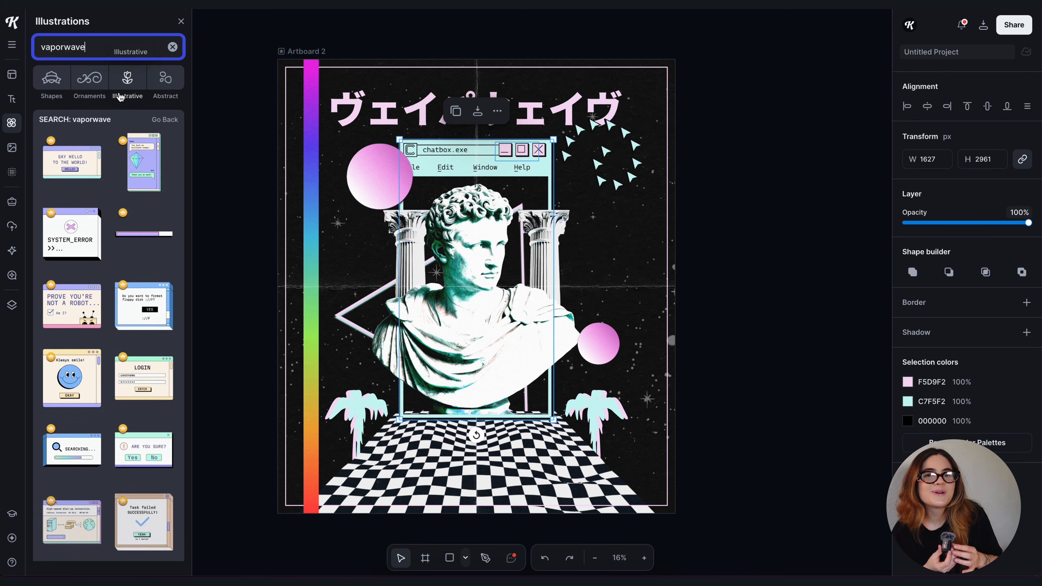
{"action": "scroll", "coordinate": [149, 284], "scroll_direction": "down", "scroll_amount": 5}
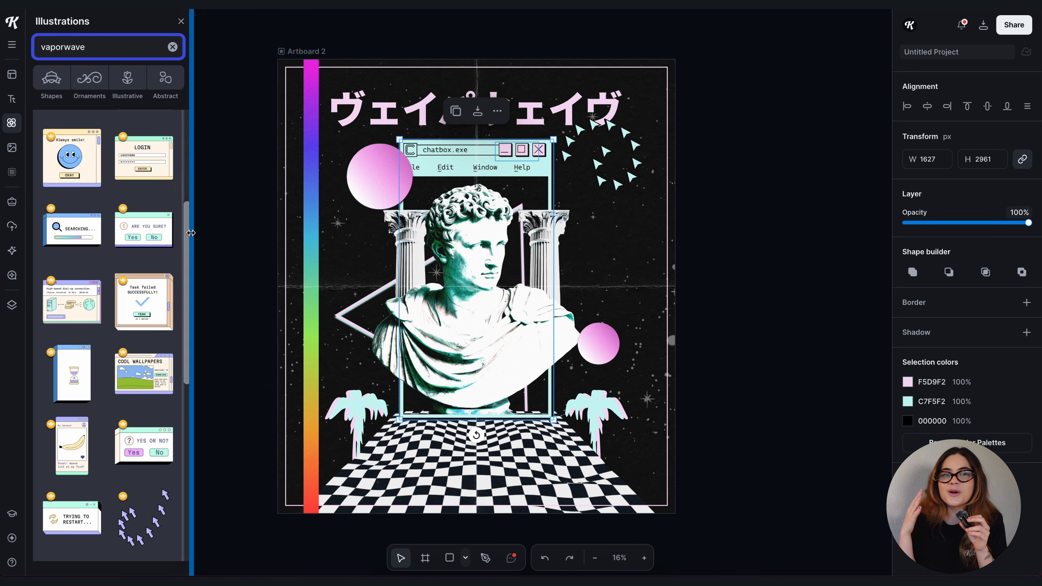
{"action": "left_click_drag", "start_coordinate": [191, 232], "coordinate": [374, 234]}
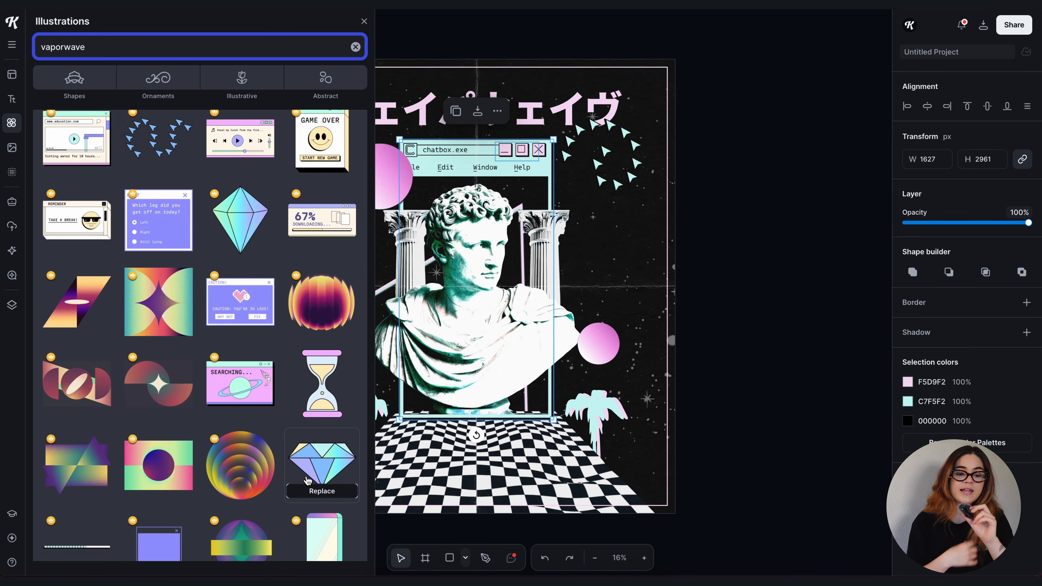
{"action": "scroll", "coordinate": [308, 481], "scroll_direction": "down", "scroll_amount": 10}
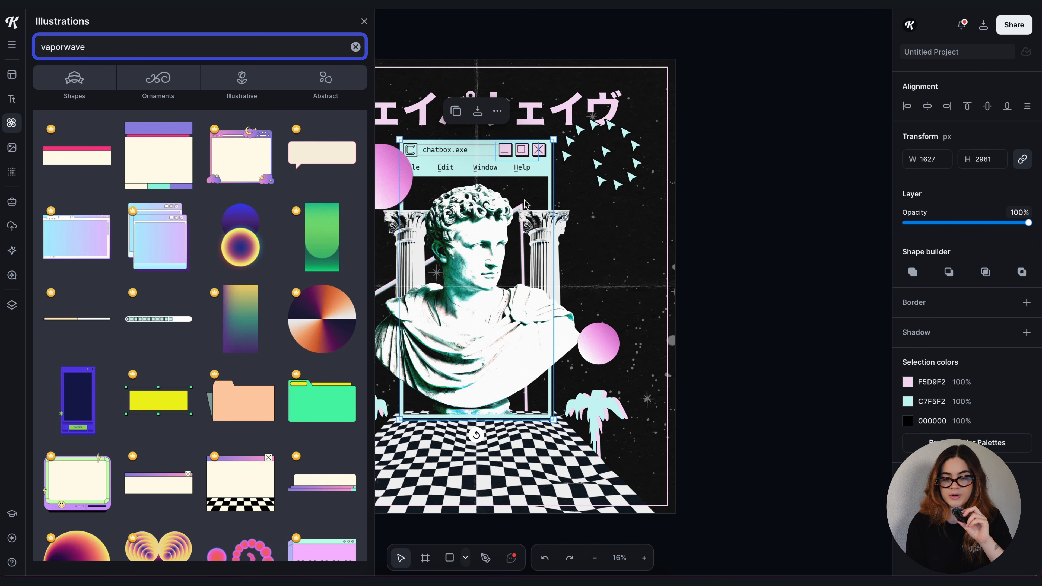
Add the blue-to-purple gradient browser window illustration to the empty canvas left of the artboard
{"action": "scroll", "coordinate": [527, 204], "scroll_direction": "left", "scroll_amount": 8}
{"action": "left_click", "coordinate": [77, 238]}
{"action": "left_click_drag", "start_coordinate": [524, 297], "coordinate": [523, 160]}
{"action": "scroll", "coordinate": [524, 160], "scroll_direction": "left", "scroll_amount": 3}
{"action": "scroll", "coordinate": [218, 314], "scroll_direction": "down", "scroll_amount": 1}
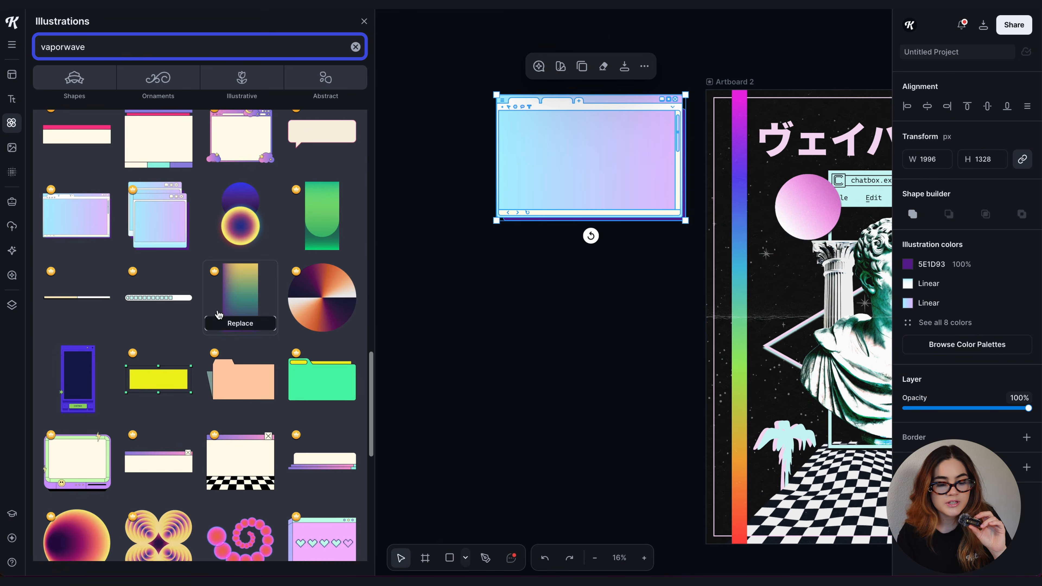
Add the green and purple lightning-bolt monitor frame and the pink-topped cream window near the gradient browser window
{"action": "scroll", "coordinate": [218, 315], "scroll_direction": "down", "scroll_amount": 3}
{"action": "left_click", "coordinate": [77, 350]}
{"action": "left_click_drag", "start_coordinate": [550, 256], "coordinate": [503, 181]}
{"action": "left_click", "coordinate": [159, 511]}
{"action": "left_click_drag", "start_coordinate": [513, 292], "coordinate": [623, 279]}
{"action": "scroll", "coordinate": [259, 237], "scroll_direction": "down", "scroll_amount": 8}
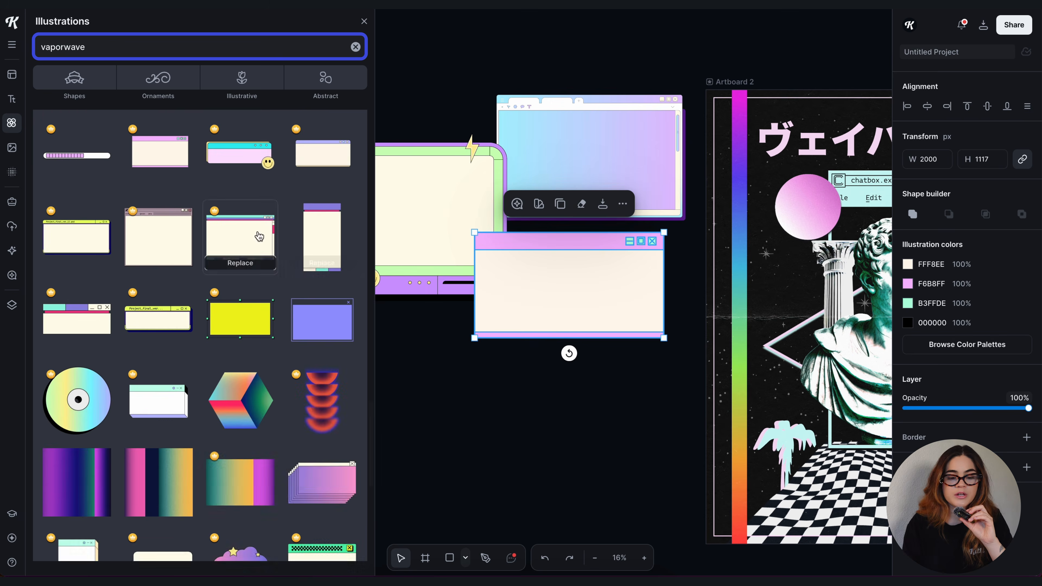
Add the teal-topped window with the pink scrollbar and the tall mauve chatbox.exe window below the other windows
{"action": "left_click", "coordinate": [259, 237]}
{"action": "left_click_drag", "start_coordinate": [462, 269], "coordinate": [451, 345]}
{"action": "scroll", "coordinate": [230, 427], "scroll_direction": "down", "scroll_amount": 8}
{"action": "left_click", "coordinate": [322, 271]}
{"action": "left_click_drag", "start_coordinate": [461, 201], "coordinate": [625, 320]}
{"action": "left_click", "coordinate": [690, 411]}
Scale the five window illustrations down together to about 1612 by 1712 px and place them just left of the artboard
{"action": "scroll", "coordinate": [630, 367], "scroll_direction": "up", "scroll_amount": 3}
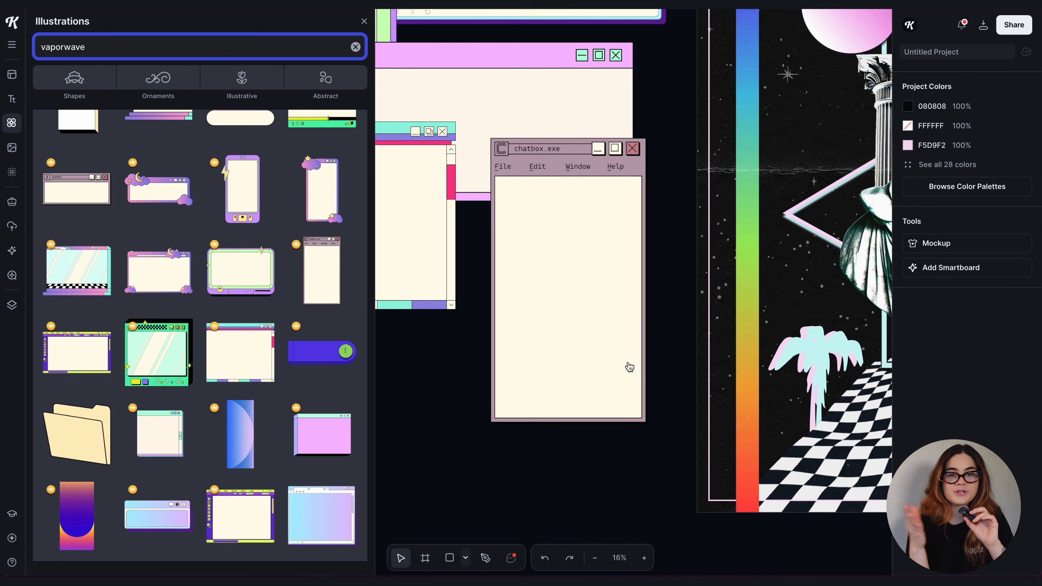
{"action": "scroll", "coordinate": [540, 221], "scroll_direction": "up", "scroll_amount": 2}
{"action": "scroll", "coordinate": [533, 222], "scroll_direction": "down", "scroll_amount": 5}
{"action": "scroll", "coordinate": [488, 140], "scroll_direction": "left", "scroll_amount": 3}
{"action": "left_click_drag", "start_coordinate": [404, 349], "coordinate": [476, 239]}
{"action": "left_click_drag", "start_coordinate": [470, 261], "coordinate": [607, 119]}
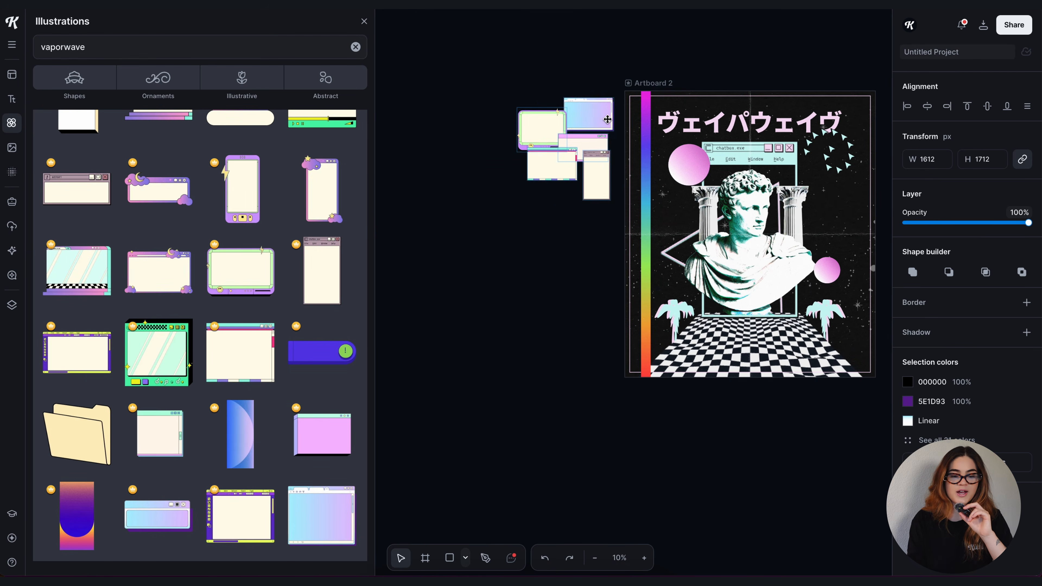
Recolor the mauve frame of the tall chatbox.exe window outside the artboard to bright pink
{"action": "left_click", "coordinate": [575, 230]}
{"action": "scroll", "coordinate": [575, 230], "scroll_direction": "up", "scroll_amount": 3}
{"action": "scroll", "coordinate": [432, 184], "scroll_direction": "left", "scroll_amount": 1}
{"action": "left_click", "coordinate": [433, 185]}
{"action": "left_click", "coordinate": [908, 303]}
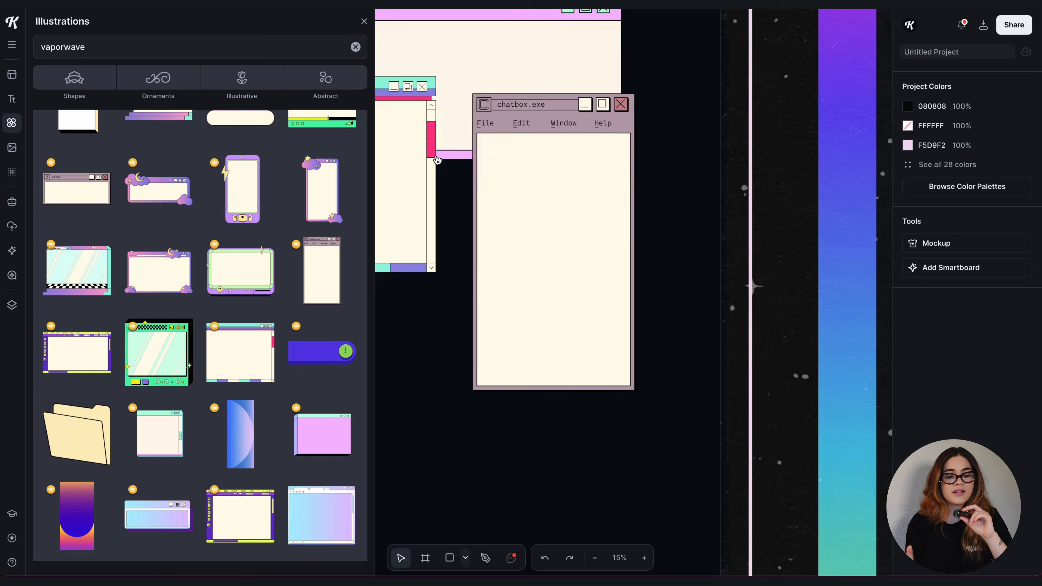
{"action": "left_click", "coordinate": [589, 410]}
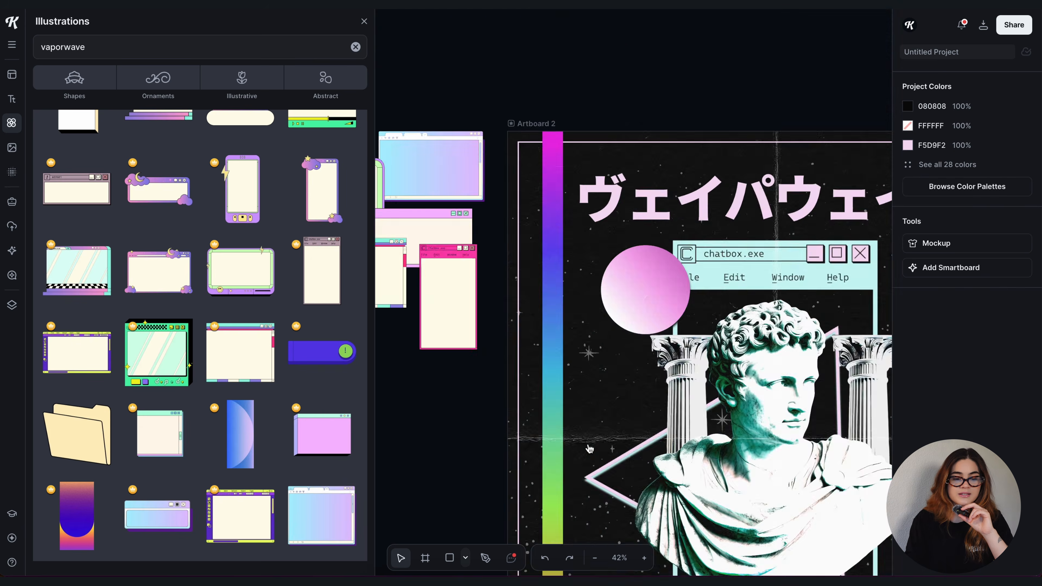
{"action": "scroll", "coordinate": [612, 267], "scroll_direction": "down", "scroll_amount": 1}
Replace the vaporwave illustration search with statue and browse the statue graphics
{"action": "left_click", "coordinate": [612, 288]}
{"action": "left_click", "coordinate": [355, 47]}
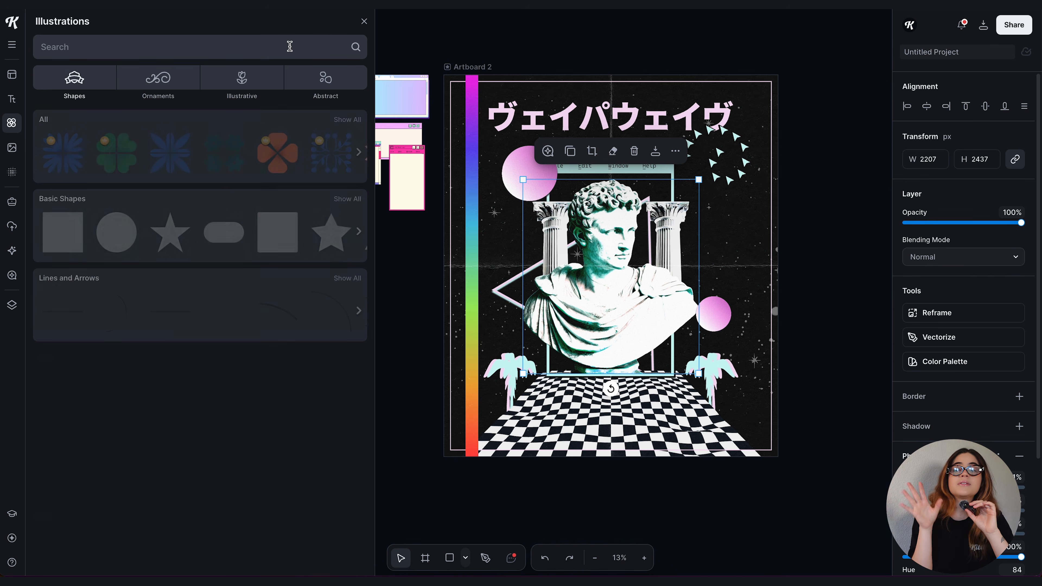
{"action": "left_click", "coordinate": [290, 47]}
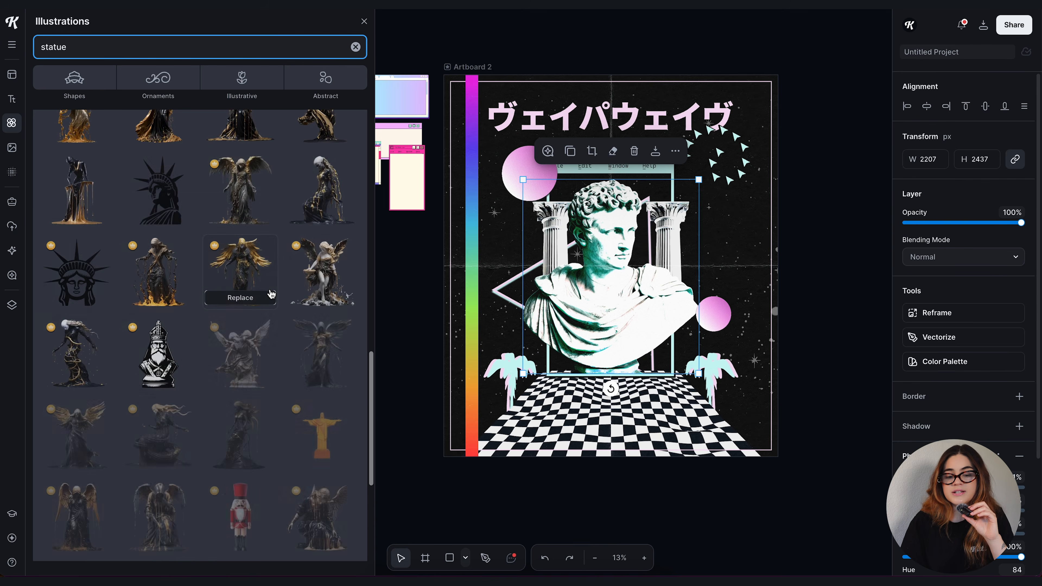
{"action": "scroll", "coordinate": [271, 294], "scroll_direction": "down", "scroll_amount": 2}
{"action": "scroll", "coordinate": [271, 294], "scroll_direction": "down", "scroll_amount": 5}
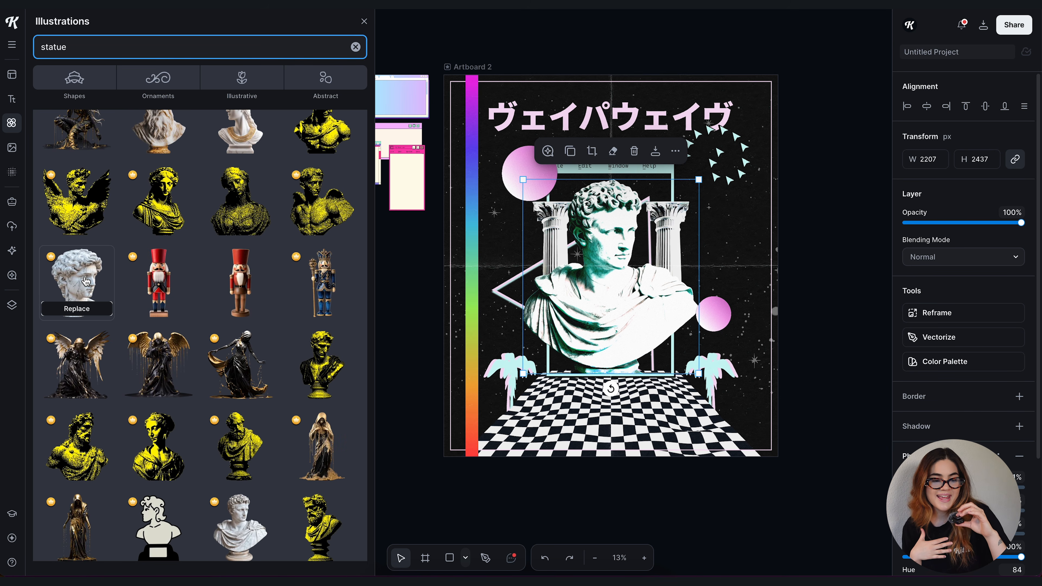
Add the curly-haired marble head outside the artboard, scale it to about 747 by 1007 px and move it below the windows
{"action": "scroll", "coordinate": [205, 337], "scroll_direction": "down", "scroll_amount": 4}
{"action": "left_click_drag", "start_coordinate": [507, 266], "coordinate": [409, 221]}
{"action": "scroll", "coordinate": [410, 221], "scroll_direction": "left", "scroll_amount": 5}
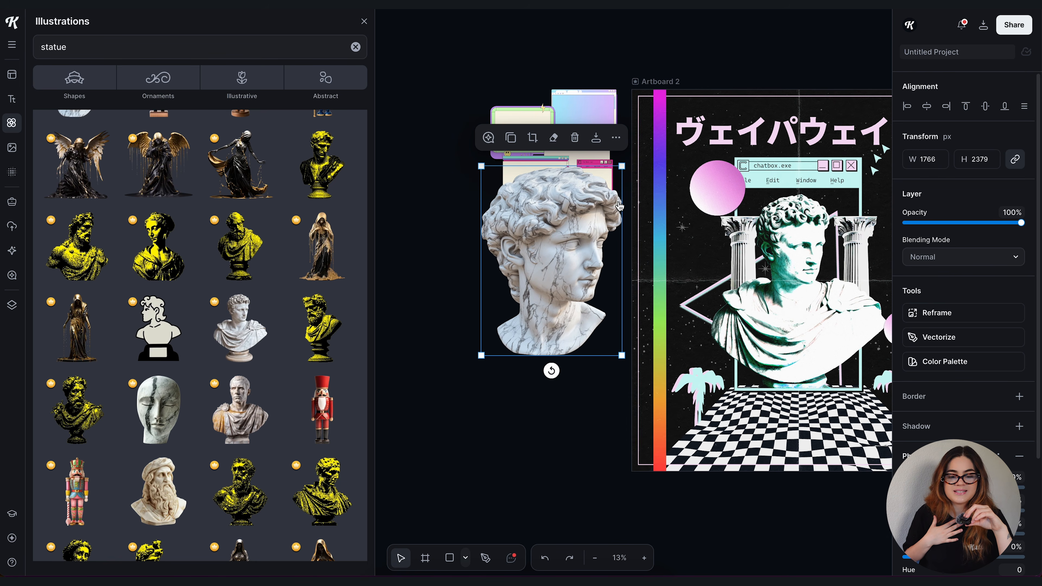
{"action": "left_click_drag", "start_coordinate": [621, 169], "coordinate": [541, 275]}
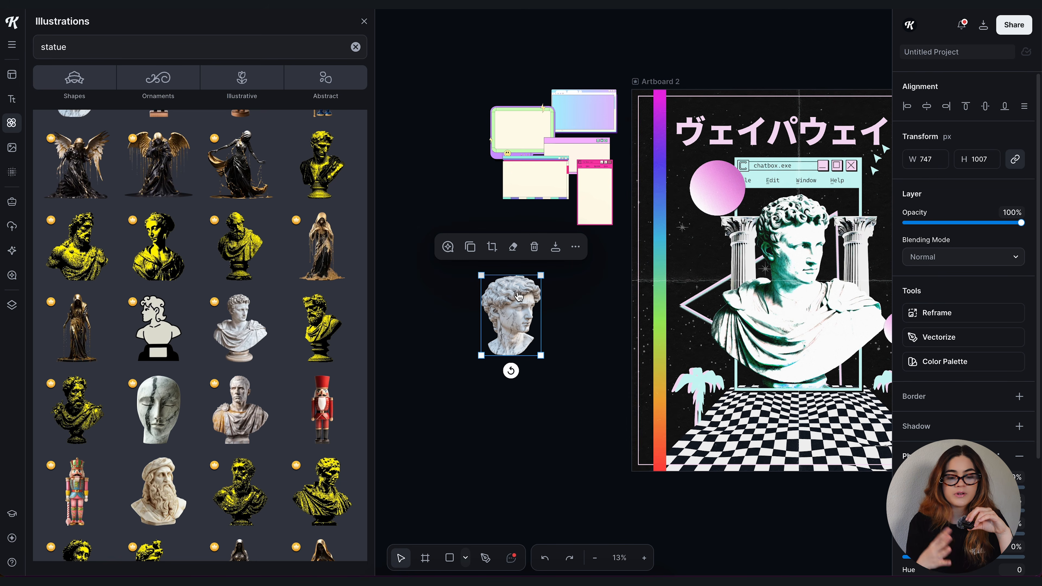
{"action": "left_click_drag", "start_coordinate": [524, 319], "coordinate": [577, 275]}
Add the draped white marble bust, scale it to about 867 by 1099 px and place it beside the marble head
{"action": "scroll", "coordinate": [238, 312], "scroll_direction": "down", "scroll_amount": 3}
{"action": "left_click", "coordinate": [240, 253]}
{"action": "left_click_drag", "start_coordinate": [661, 199], "coordinate": [578, 301]}
{"action": "left_click_drag", "start_coordinate": [558, 349], "coordinate": [562, 279]}
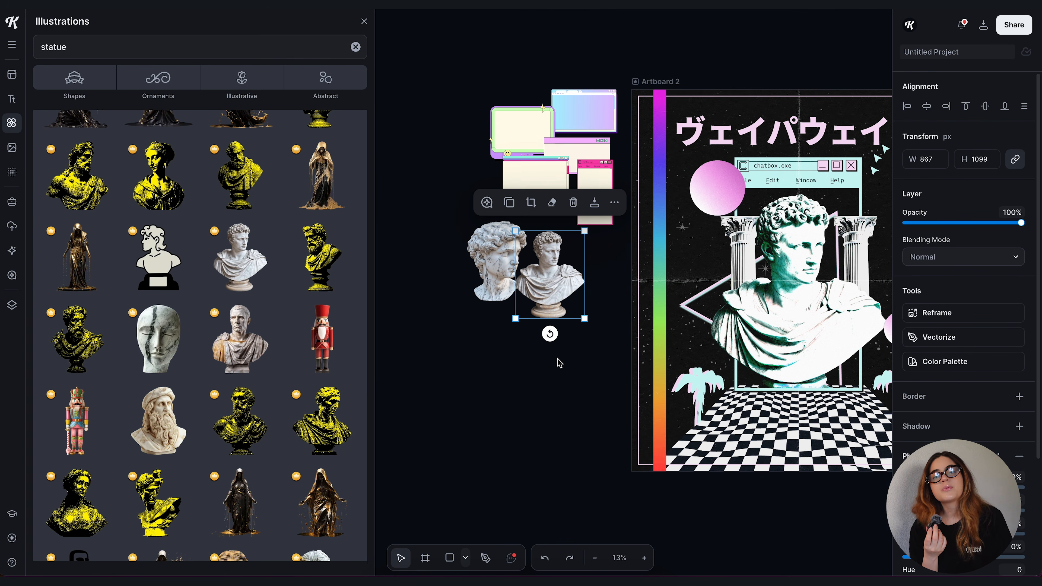
Open Kittl Copilot for the selected bust and load more statue graphics to look through
{"action": "key", "text": "ctrl+k"}
{"action": "scroll", "coordinate": [514, 460], "scroll_direction": "down", "scroll_amount": 3}
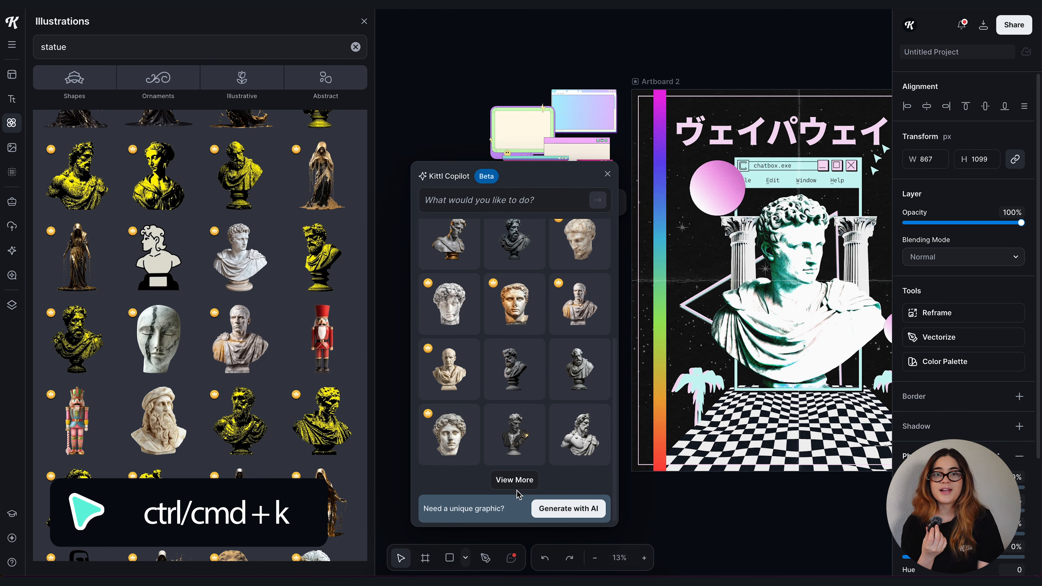
{"action": "left_click", "coordinate": [514, 483]}
{"action": "scroll", "coordinate": [513, 448], "scroll_direction": "down", "scroll_amount": 1}
{"action": "scroll", "coordinate": [513, 448], "scroll_direction": "down", "scroll_amount": 3}
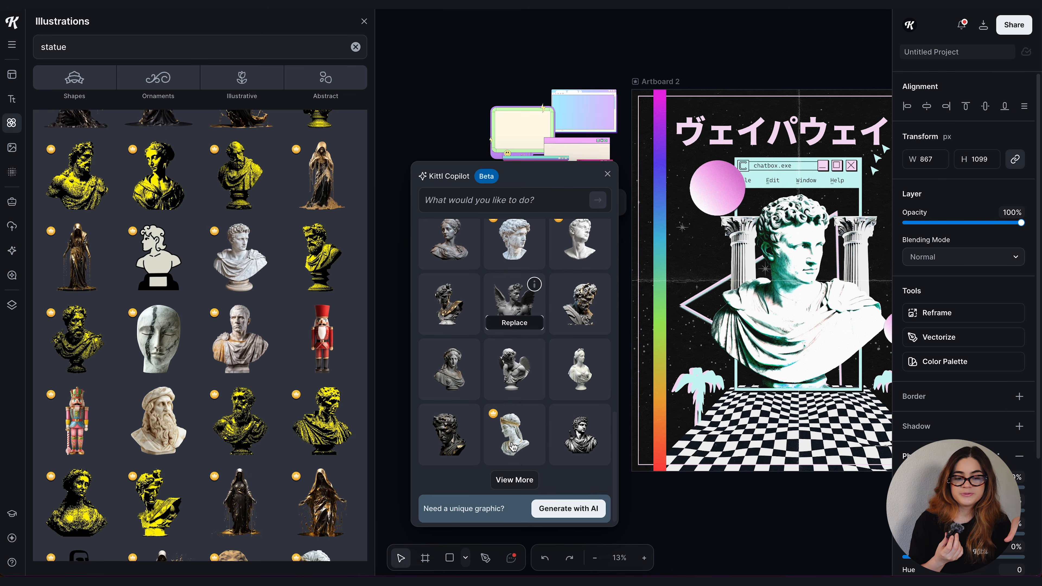
{"action": "left_click", "coordinate": [514, 480]}
{"action": "scroll", "coordinate": [550, 327], "scroll_direction": "down", "scroll_amount": 5}
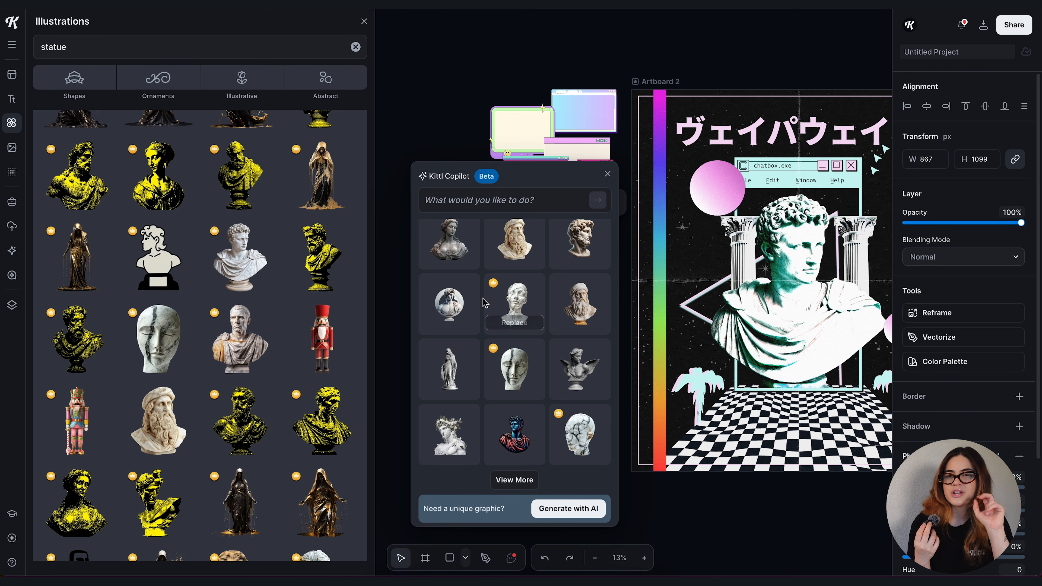
Close Kittl Copilot, scale the draped marble bust to about 1563 by 1981 px and narrow the illustrations panel
{"action": "left_click", "coordinate": [608, 177]}
{"action": "left_click_drag", "start_coordinate": [587, 322], "coordinate": [640, 388]}
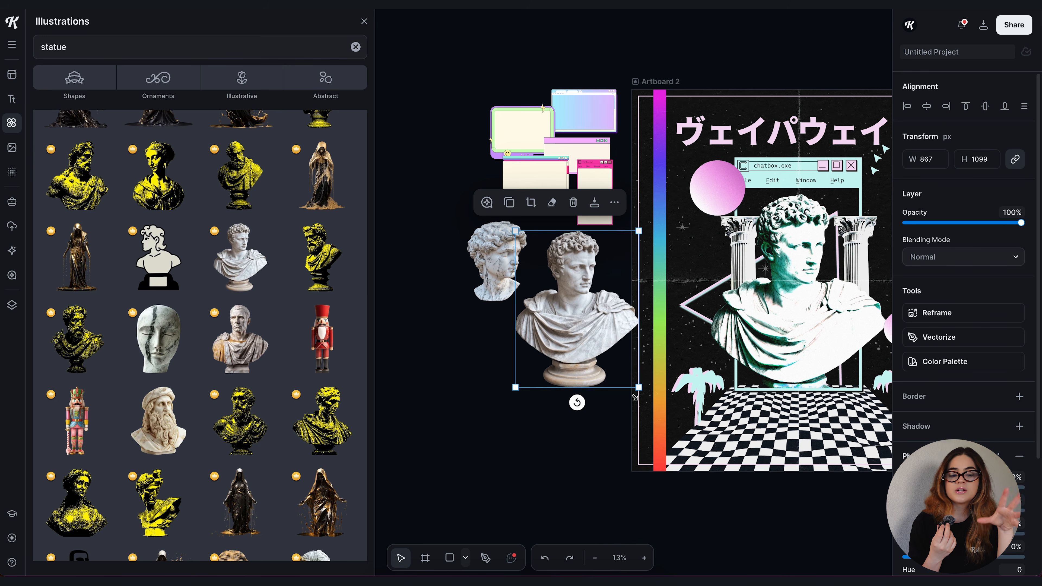
{"action": "left_click_drag", "start_coordinate": [377, 309], "coordinate": [191, 309]}
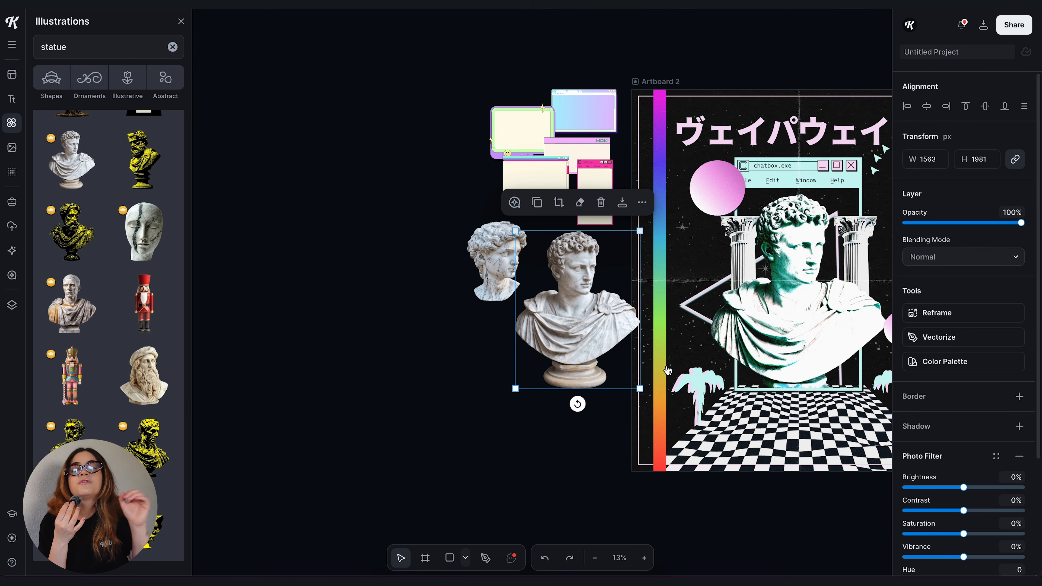
Set the draped bust's photo filter to contrast 38%, saturation 56%, vibrance 100% and hue 83
{"action": "scroll", "coordinate": [667, 370], "scroll_direction": "up", "scroll_amount": 5}
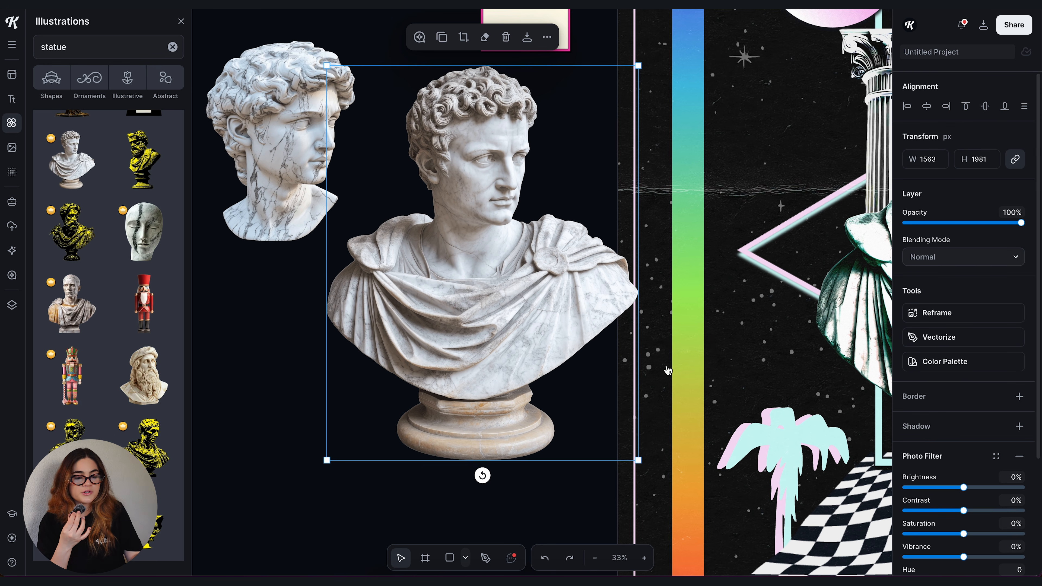
{"action": "scroll", "coordinate": [930, 442], "scroll_direction": "down", "scroll_amount": 4}
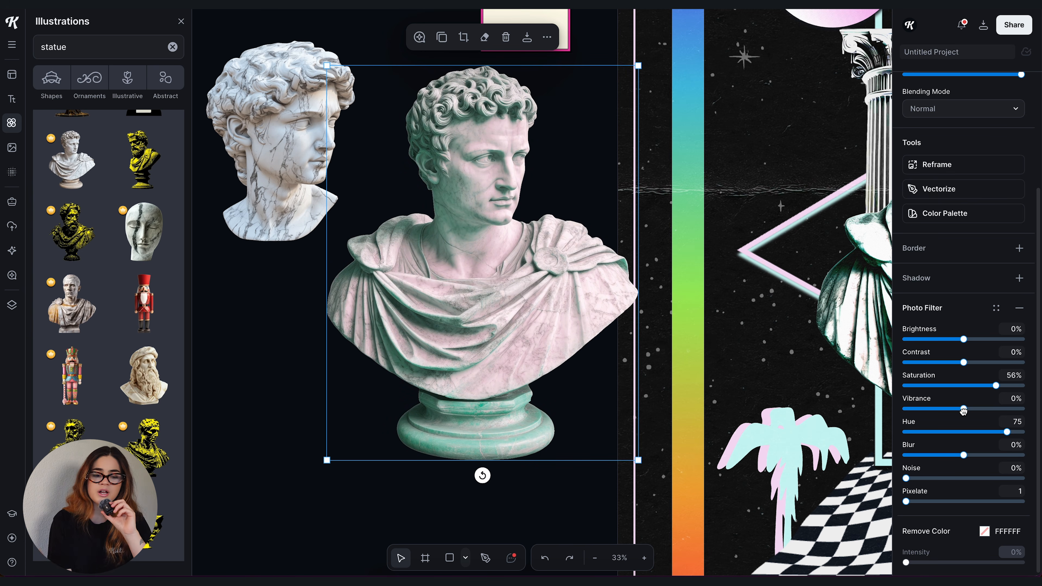
{"action": "left_click_drag", "start_coordinate": [963, 362], "coordinate": [983, 363]}
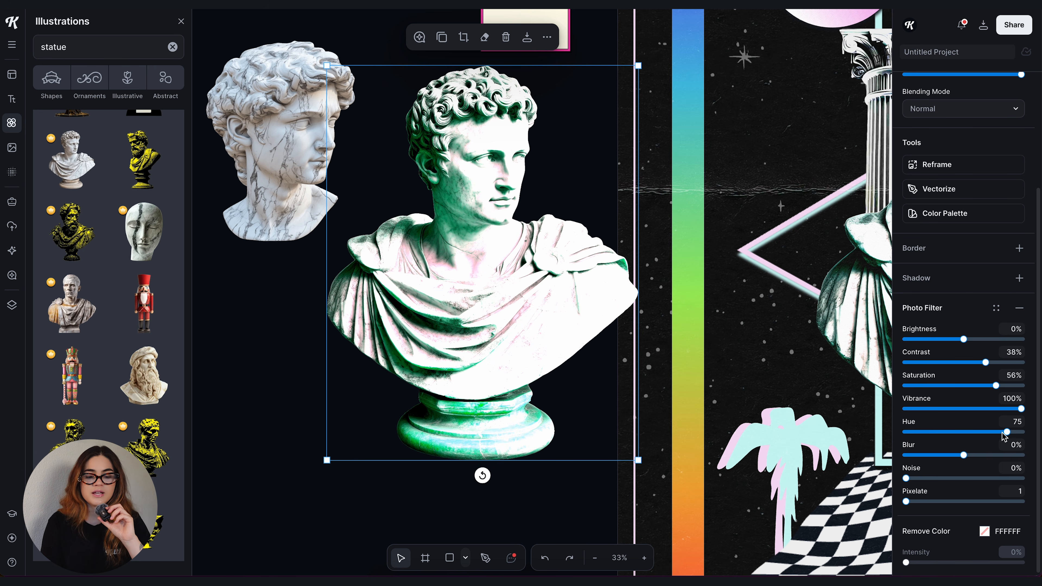
{"action": "left_click_drag", "start_coordinate": [1007, 434], "coordinate": [1025, 434]}
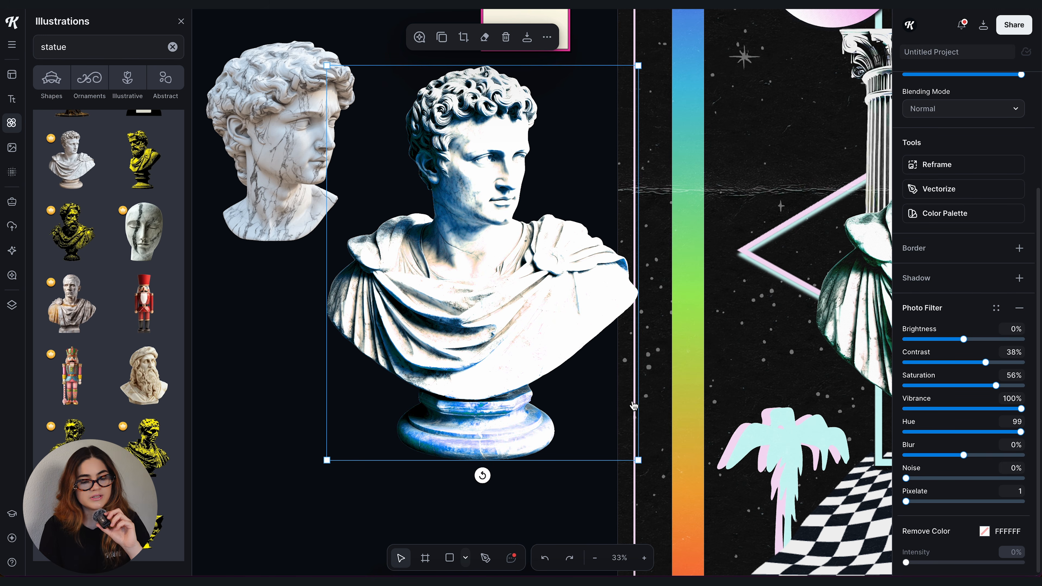
{"action": "scroll", "coordinate": [858, 431], "scroll_direction": "right", "scroll_amount": 5}
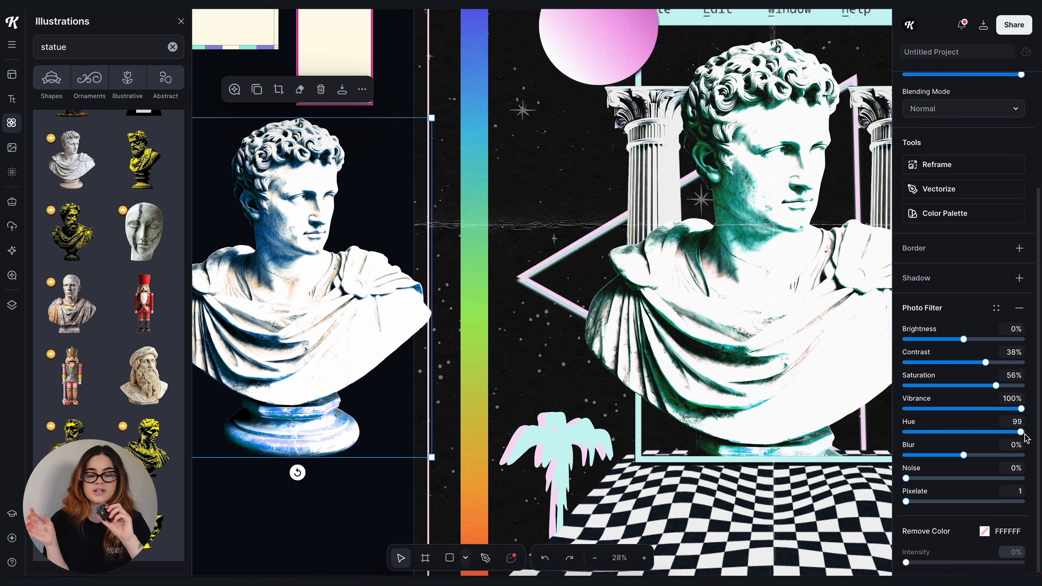
{"action": "left_click_drag", "start_coordinate": [1020, 432], "coordinate": [1010, 433]}
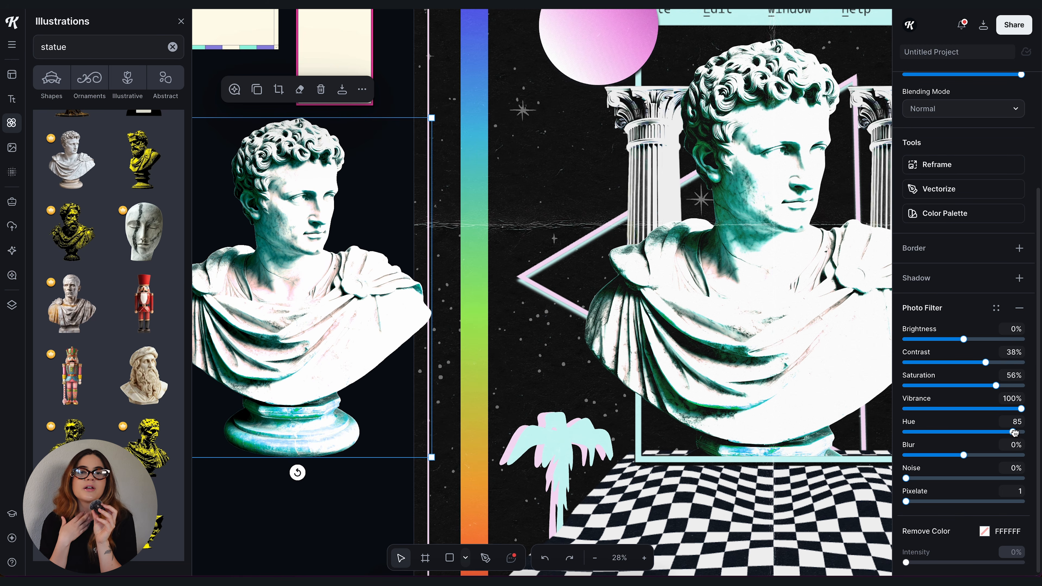
Move the recolored bust up beside the artboard so it overlaps the curly-haired marble head below the windows
{"action": "scroll", "coordinate": [684, 405], "scroll_direction": "down", "scroll_amount": 6}
{"action": "scroll", "coordinate": [689, 427], "scroll_direction": "up", "scroll_amount": 4}
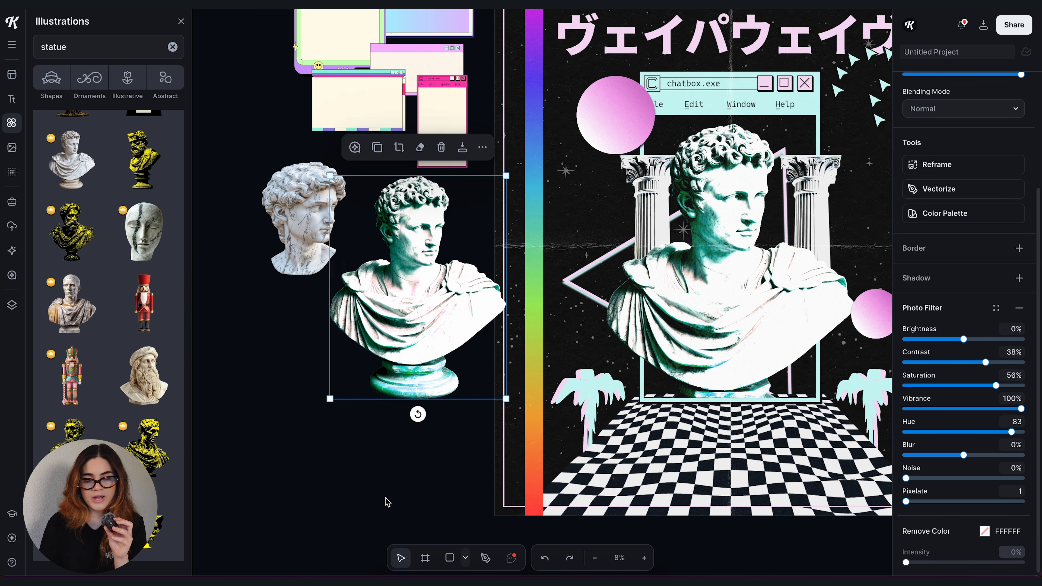
{"action": "left_click", "coordinate": [463, 488]}
{"action": "left_click_drag", "start_coordinate": [380, 335], "coordinate": [325, 286]}
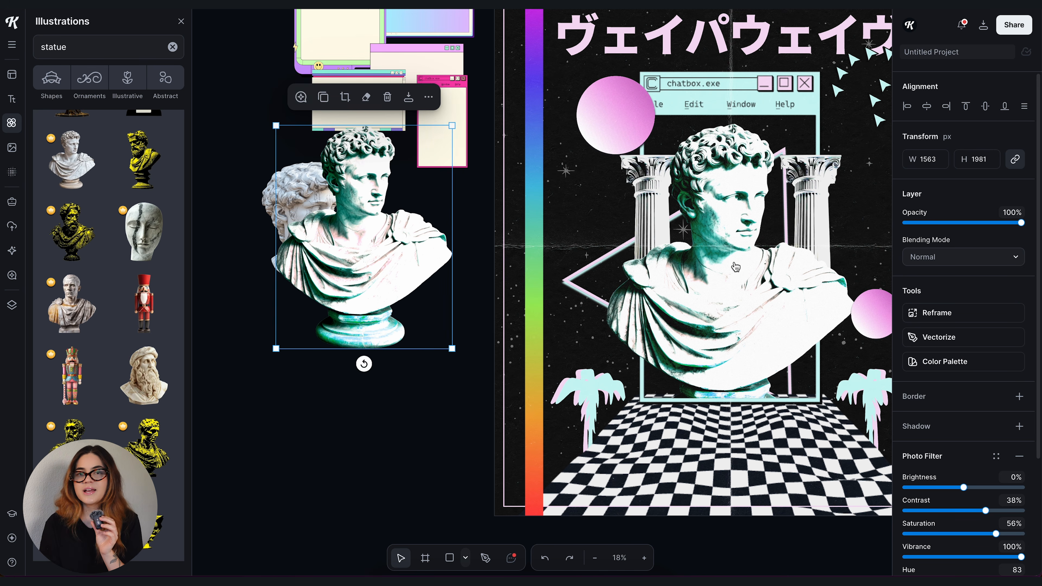
Select the pair of columns behind the artboard's bust and examine their details up close
{"action": "scroll", "coordinate": [735, 268], "scroll_direction": "right", "scroll_amount": 3}
{"action": "left_click", "coordinate": [696, 162]}
{"action": "scroll", "coordinate": [696, 162], "scroll_direction": "up", "scroll_amount": 5}
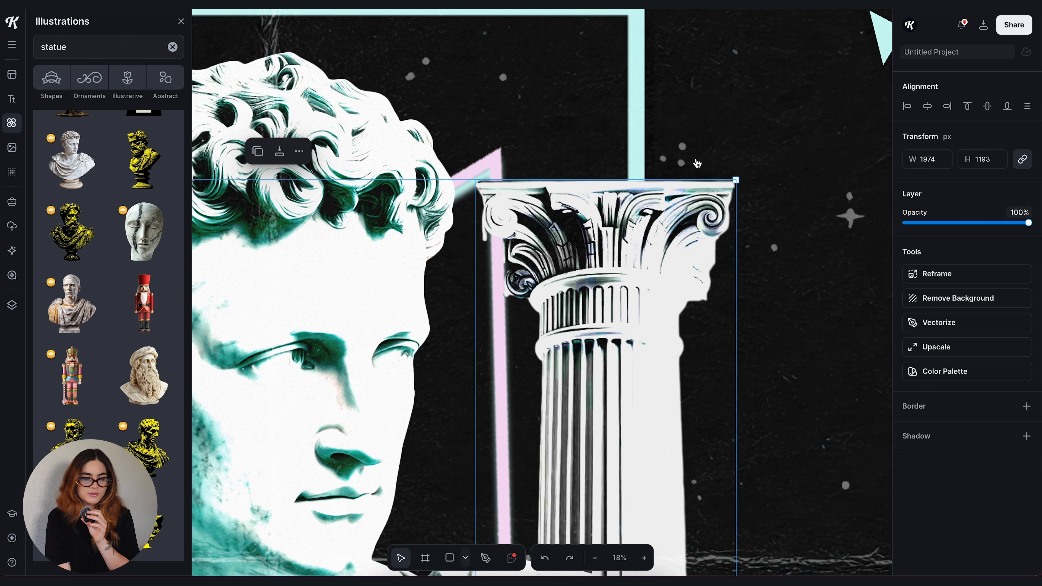
{"action": "scroll", "coordinate": [615, 252], "scroll_direction": "down", "scroll_amount": 1}
{"action": "scroll", "coordinate": [615, 252], "scroll_direction": "right", "scroll_amount": 1}
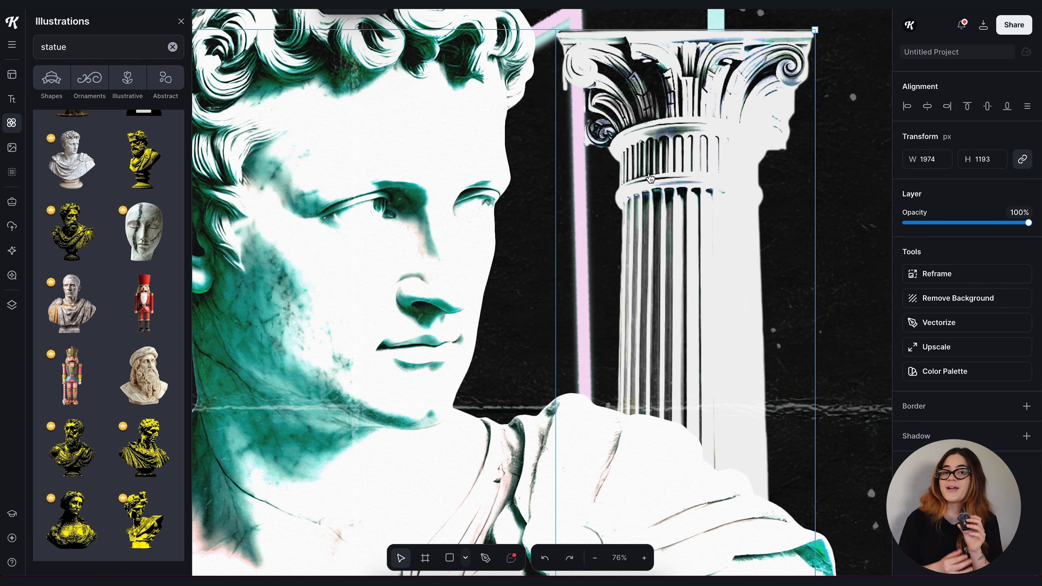
{"action": "scroll", "coordinate": [642, 146], "scroll_direction": "down", "scroll_amount": 5}
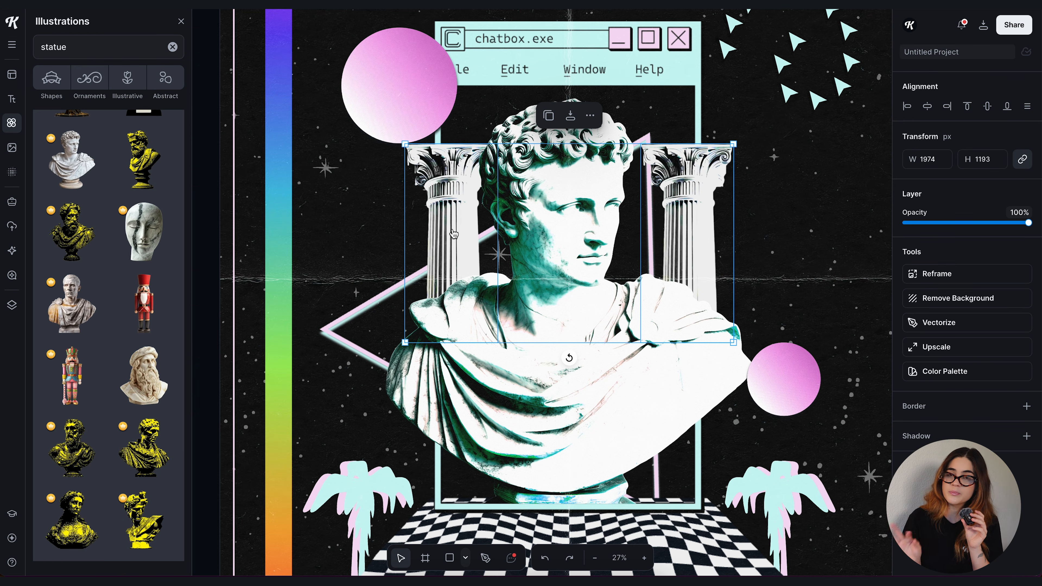
Replace the statue illustration search with ancient column and browse the column graphics
{"action": "left_click", "coordinate": [173, 46]}
{"action": "type", "text": "column"}
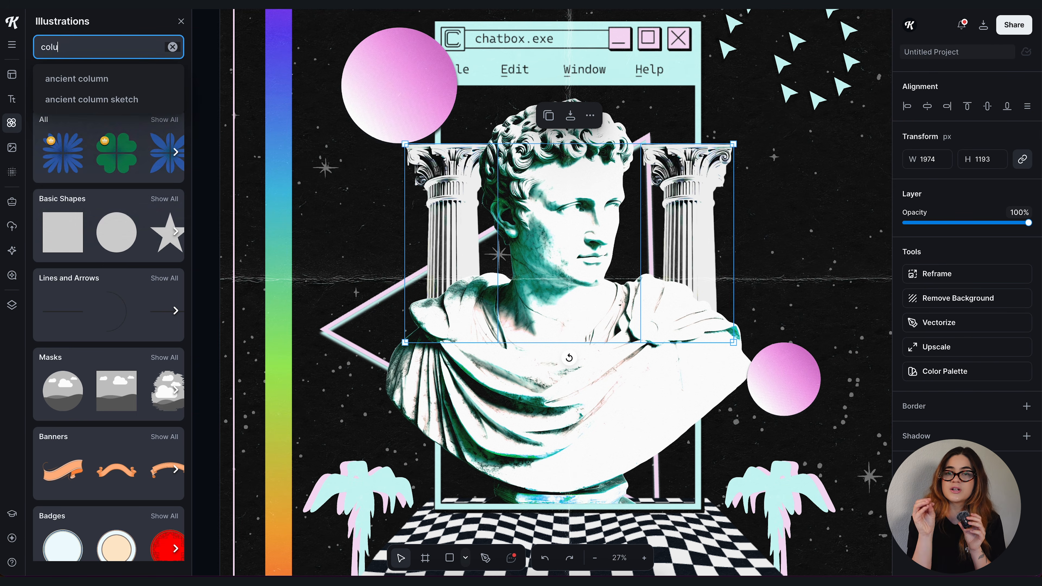
{"action": "left_click", "coordinate": [117, 82]}
{"action": "scroll", "coordinate": [368, 143], "scroll_direction": "left", "scroll_amount": 5}
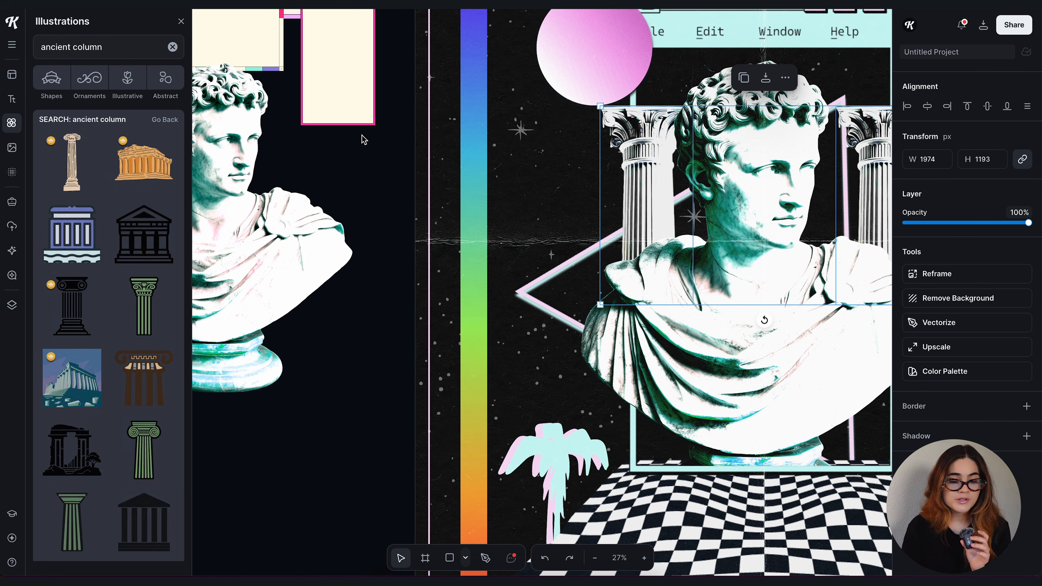
{"action": "scroll", "coordinate": [104, 352], "scroll_direction": "down", "scroll_amount": 10}
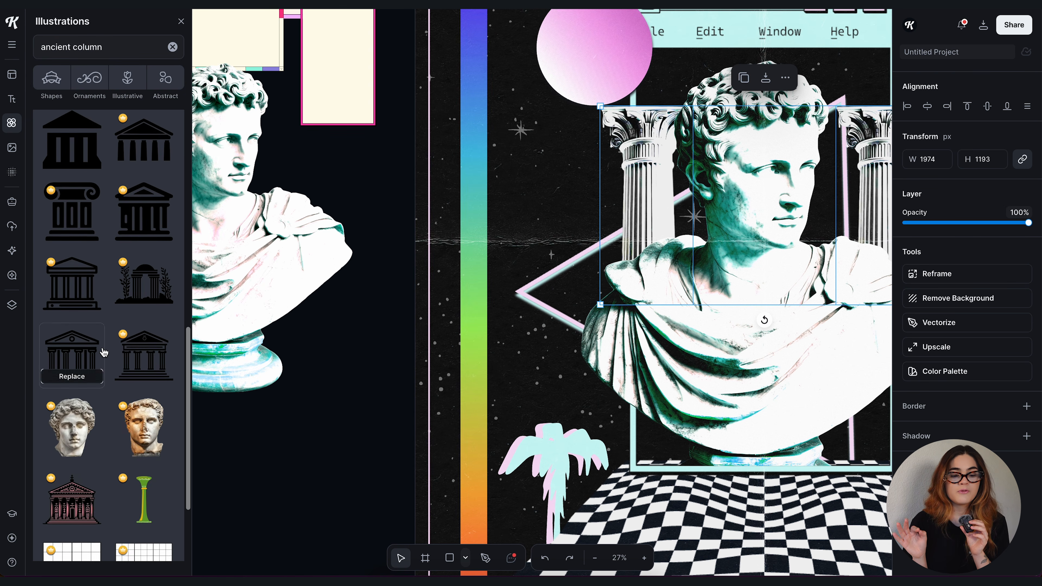
{"action": "scroll", "coordinate": [104, 352], "scroll_direction": "down", "scroll_amount": 10}
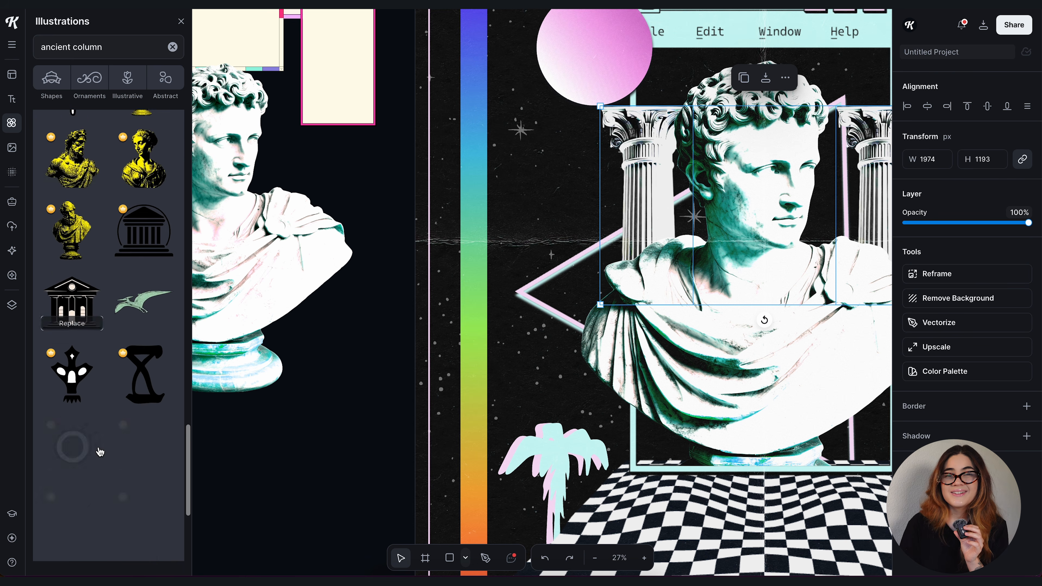
{"action": "scroll", "coordinate": [155, 252], "scroll_direction": "up", "scroll_amount": 5}
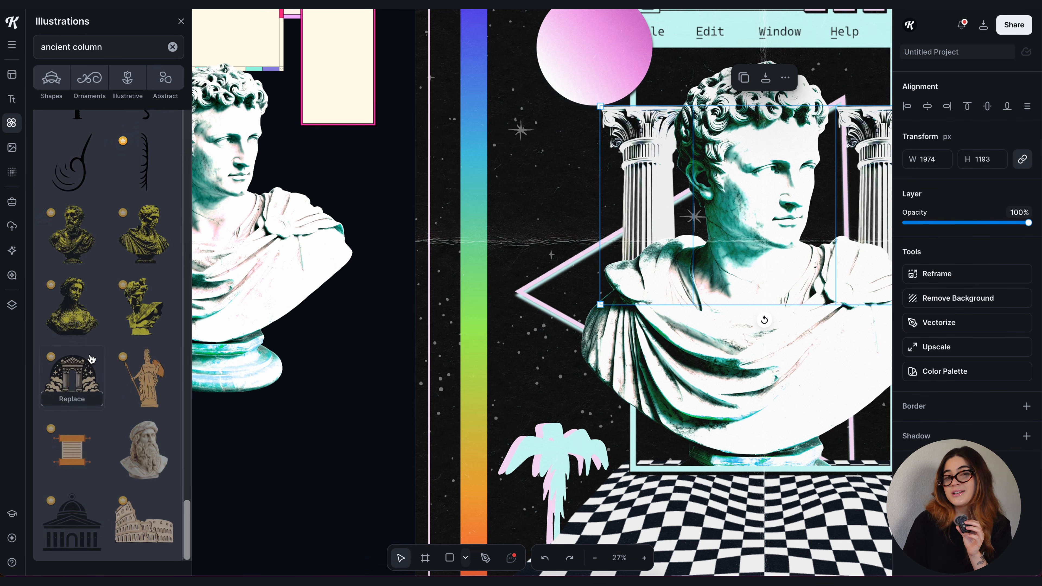
{"action": "scroll", "coordinate": [544, 277], "scroll_direction": "up", "scroll_amount": 5}
Generate an ornate white marble column on a plain background with Kittl AI and remove its background
{"action": "scroll", "coordinate": [544, 277], "scroll_direction": "right", "scroll_amount": 3}
{"action": "key", "text": "ctrl+bracketleft"}
{"action": "scroll", "coordinate": [385, 283], "scroll_direction": "down", "scroll_amount": 3}
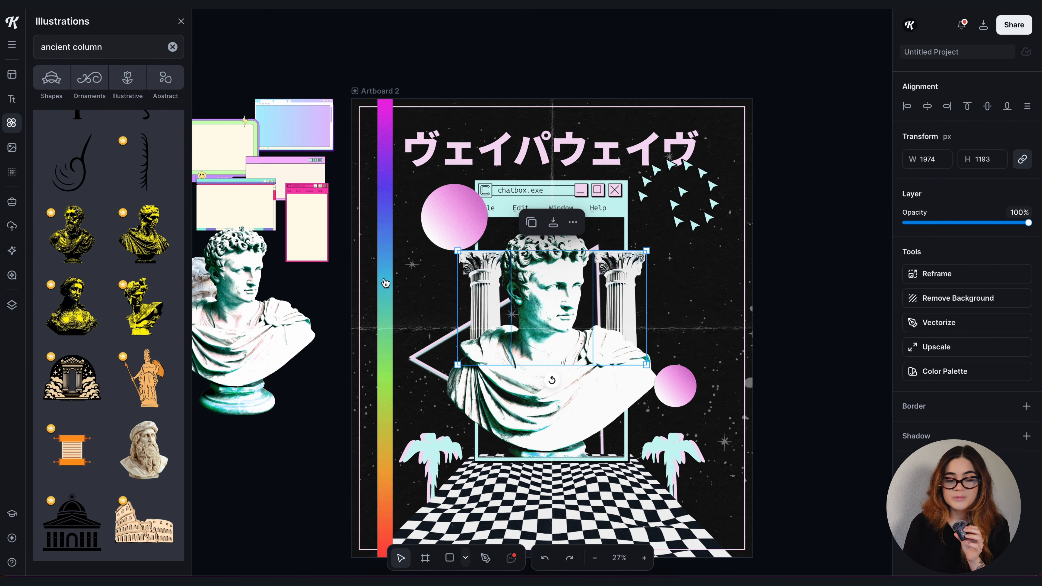
{"action": "left_click", "coordinate": [11, 251]}
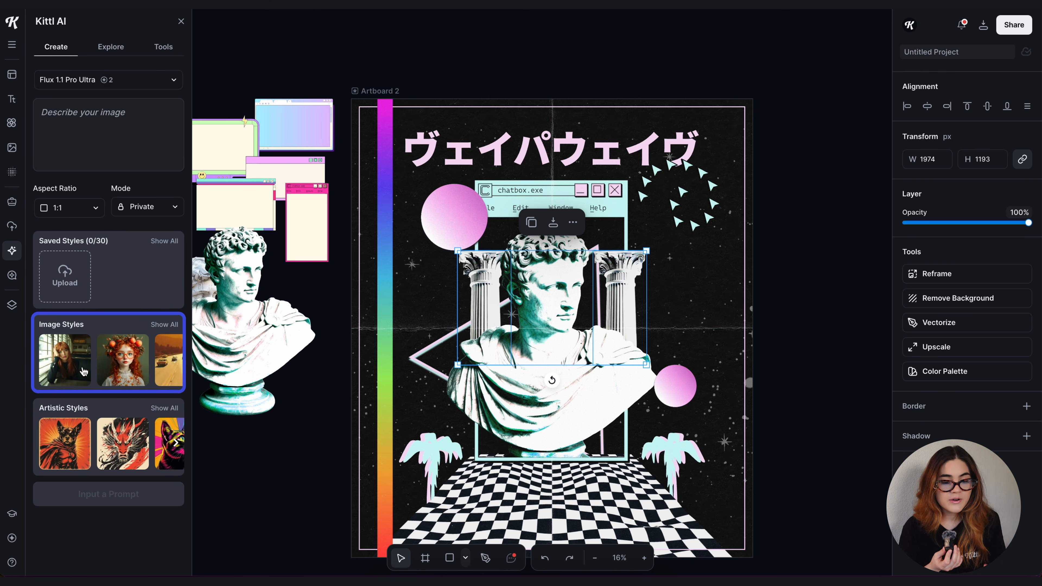
{"action": "left_click", "coordinate": [128, 125]}
{"action": "type", "text": "io"}
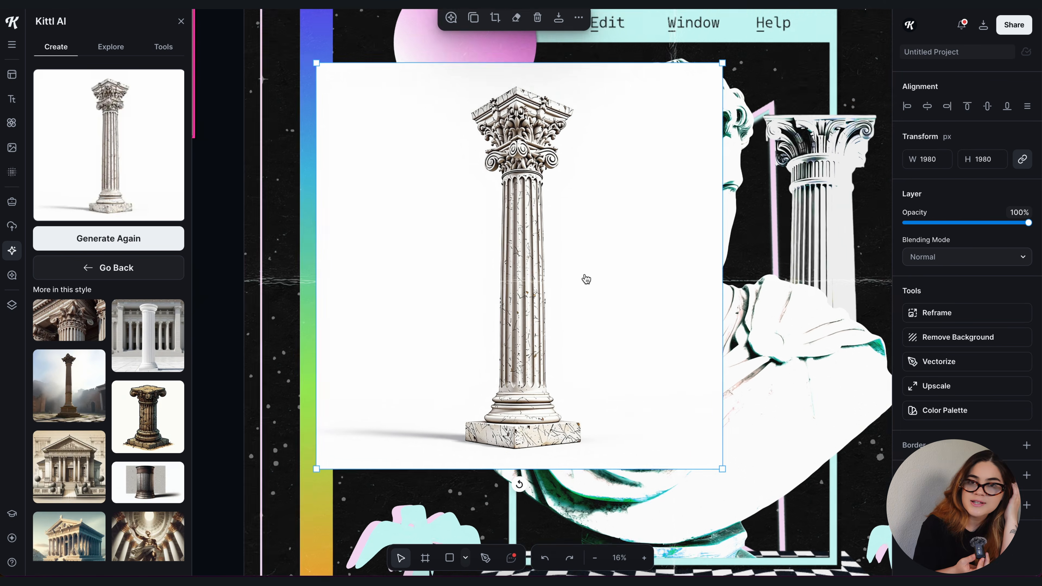
{"action": "left_click", "coordinate": [976, 337]}
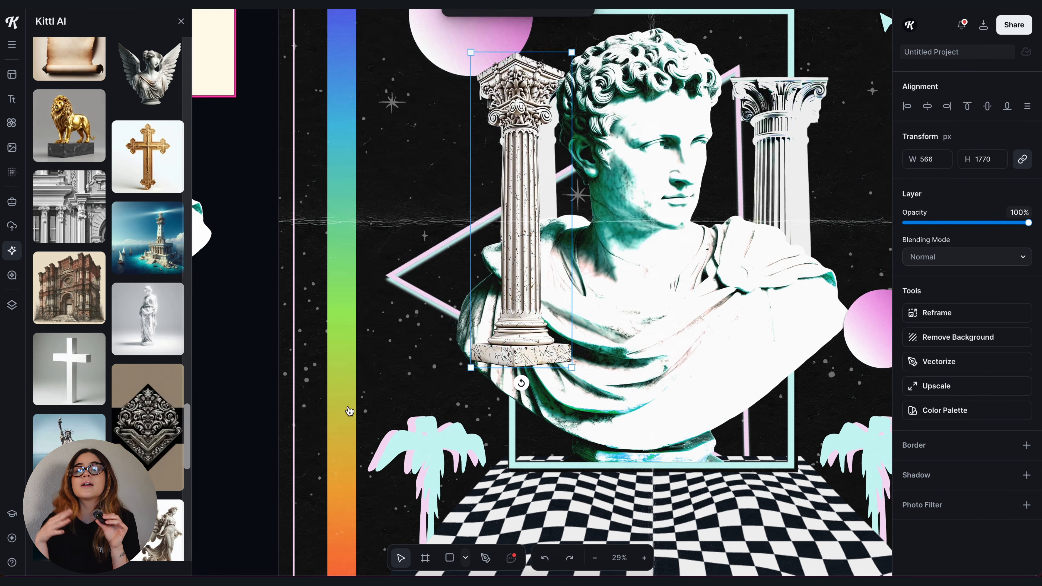
Move the generated marble column outside the artboard, to the right of the poster, and deselect it
{"action": "scroll", "coordinate": [433, 268], "scroll_direction": "down", "scroll_amount": 5}
{"action": "left_click_drag", "start_coordinate": [433, 268], "coordinate": [739, 145]}
{"action": "key", "text": "Escape"}
{"action": "scroll", "coordinate": [529, 427], "scroll_direction": "down", "scroll_amount": 1}
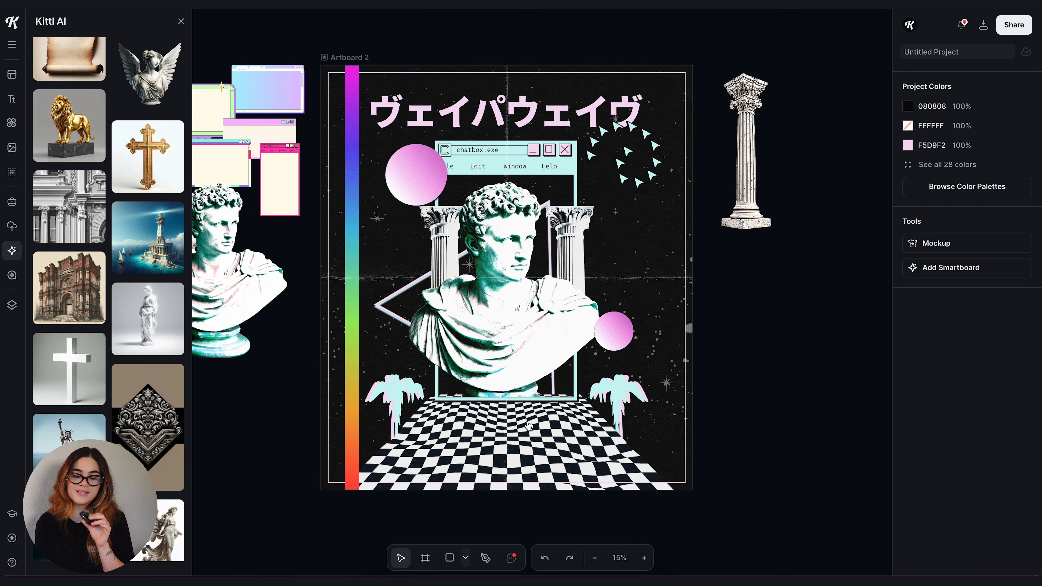
{"action": "scroll", "coordinate": [445, 385], "scroll_direction": "up", "scroll_amount": 3}
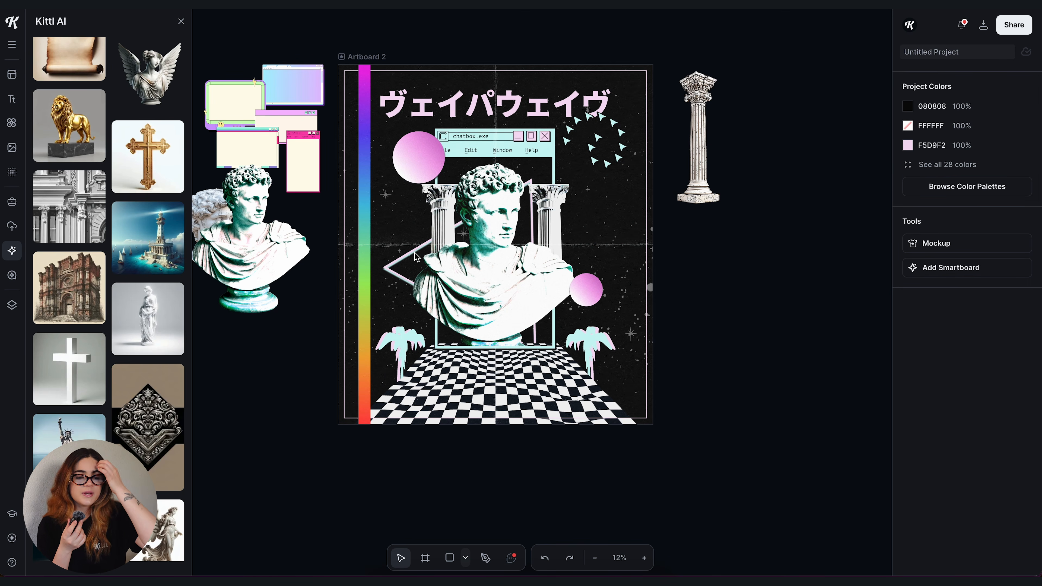
{"action": "left_click", "coordinate": [416, 257]}
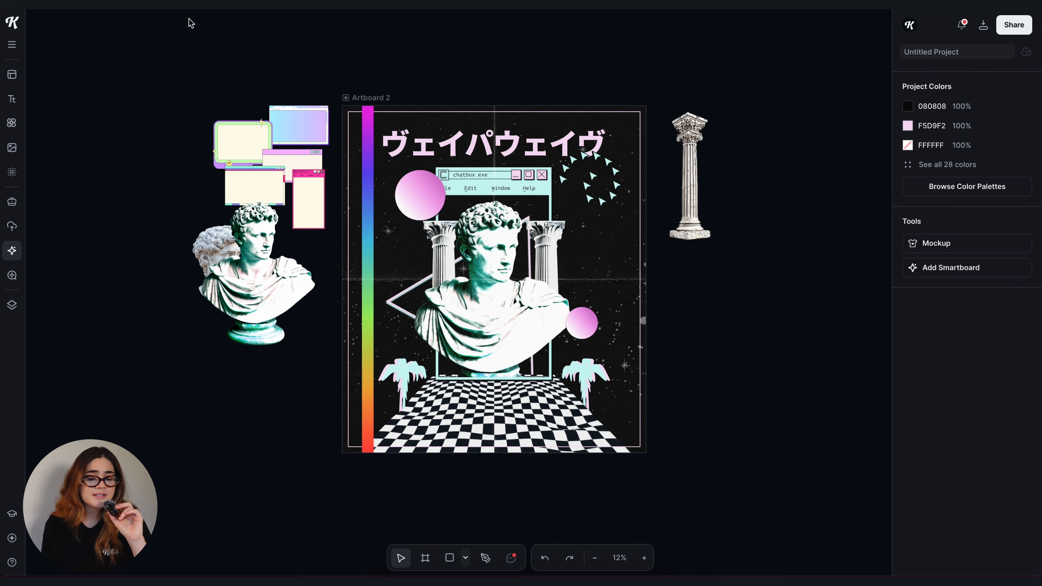
Draw a polygon triangle about 2436 by 2369 px outside the artboard, below the marble column
{"action": "scroll", "coordinate": [414, 65], "scroll_direction": "right", "scroll_amount": 2}
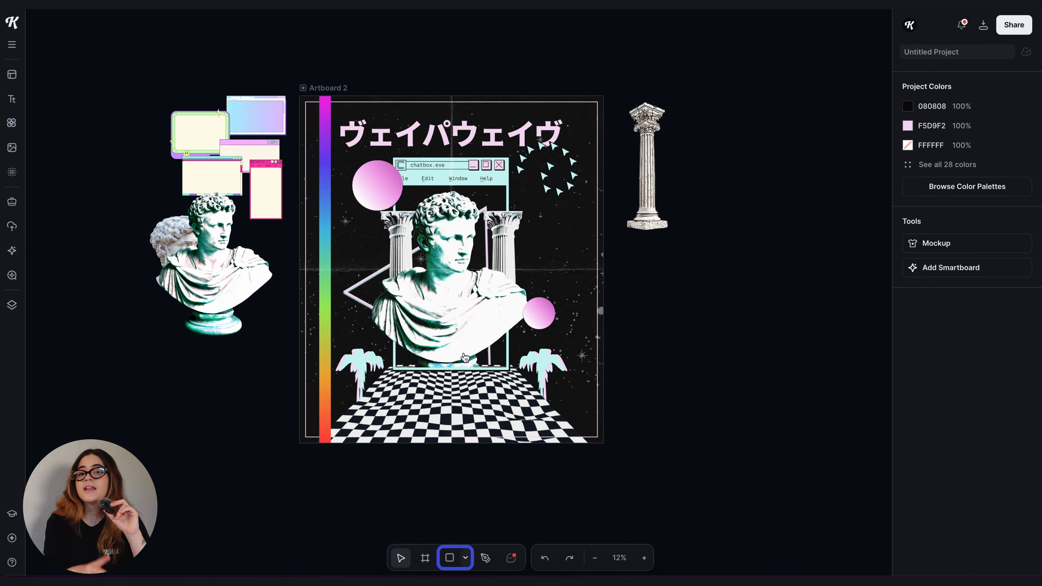
{"action": "left_click", "coordinate": [466, 559]}
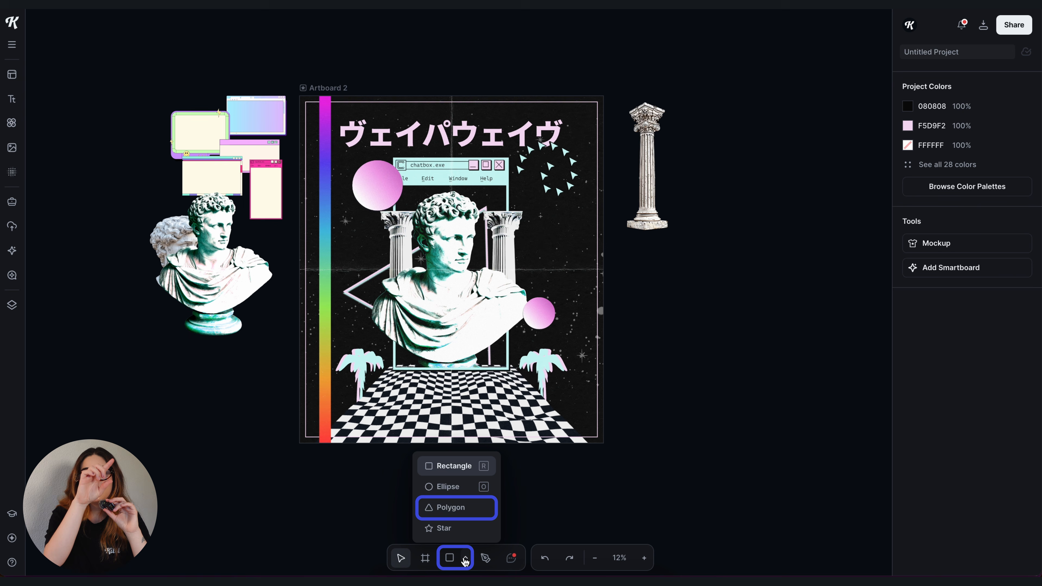
{"action": "left_click", "coordinate": [428, 506]}
{"action": "left_click_drag", "start_coordinate": [744, 364], "coordinate": [818, 434]}
Give the triangle a border in color F5D9F2 with a weight of 36.80
{"action": "left_click", "coordinate": [907, 295]}
{"action": "left_click", "coordinate": [858, 326]}
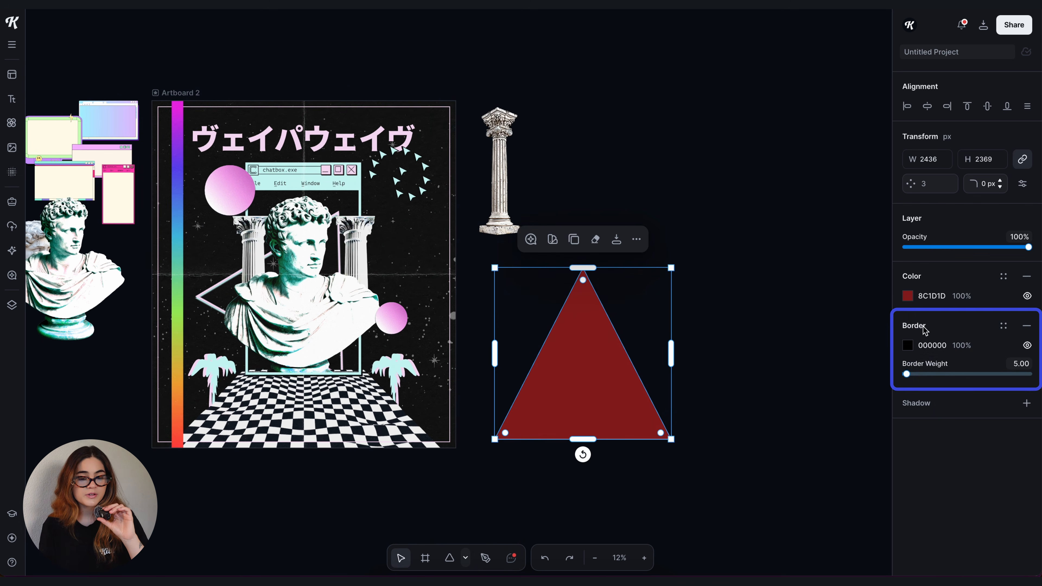
{"action": "left_click", "coordinate": [908, 345]}
{"action": "left_click_drag", "start_coordinate": [907, 374], "coordinate": [912, 374]}
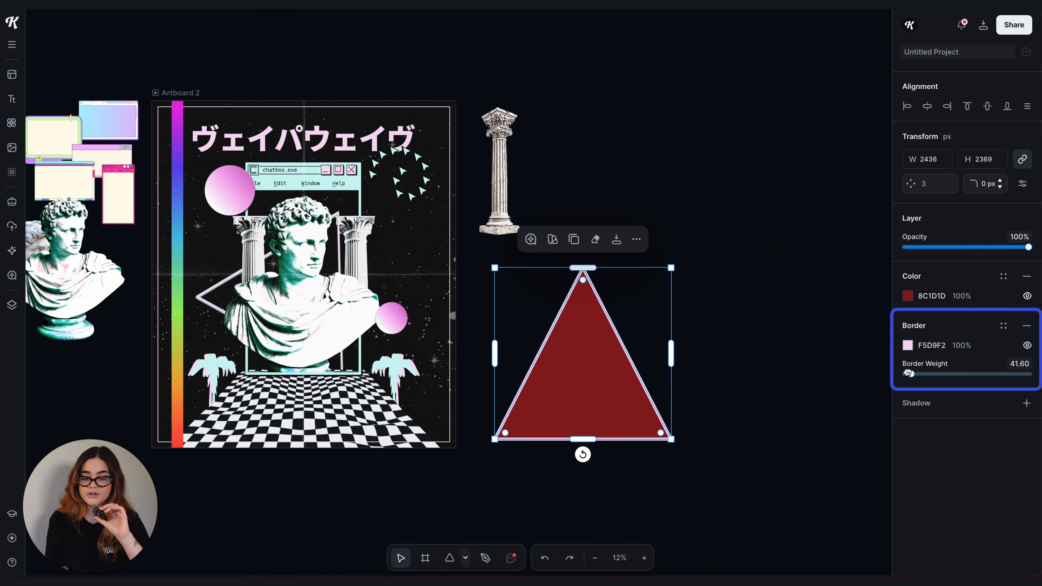
{"action": "left_click_drag", "start_coordinate": [911, 374], "coordinate": [911, 374]}
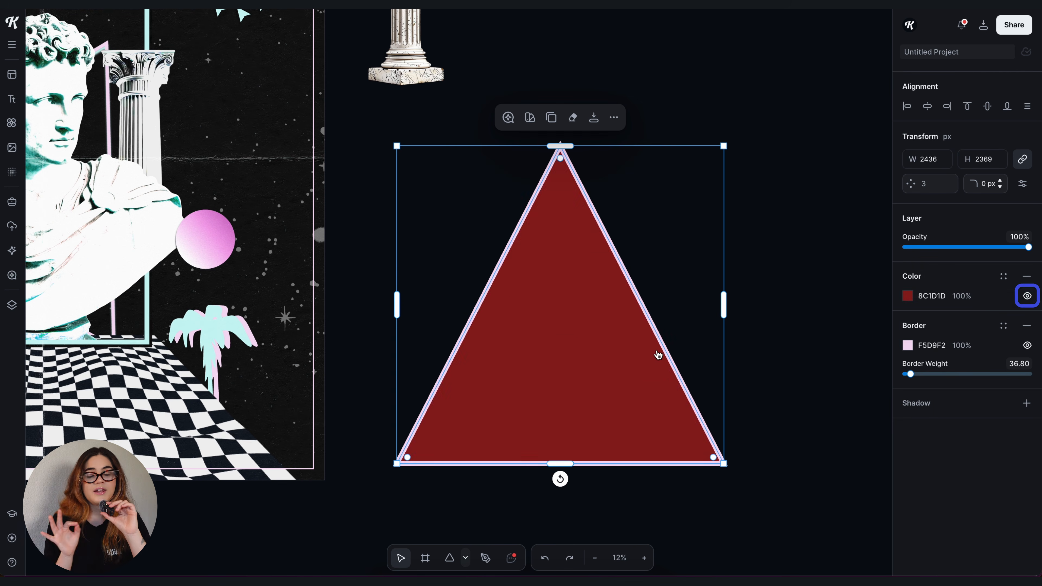
Hide the triangle's fill and add a shadow in color CAF6F3, increasing the shadow's offset
{"action": "left_click", "coordinate": [1027, 295]}
{"action": "left_click", "coordinate": [908, 423]}
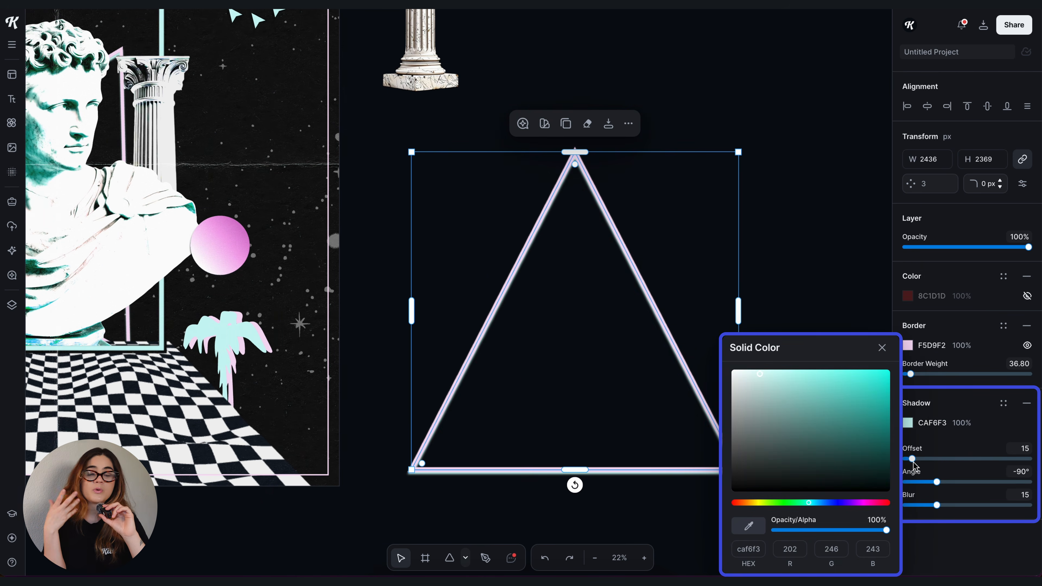
{"action": "left_click_drag", "start_coordinate": [914, 463], "coordinate": [921, 466]}
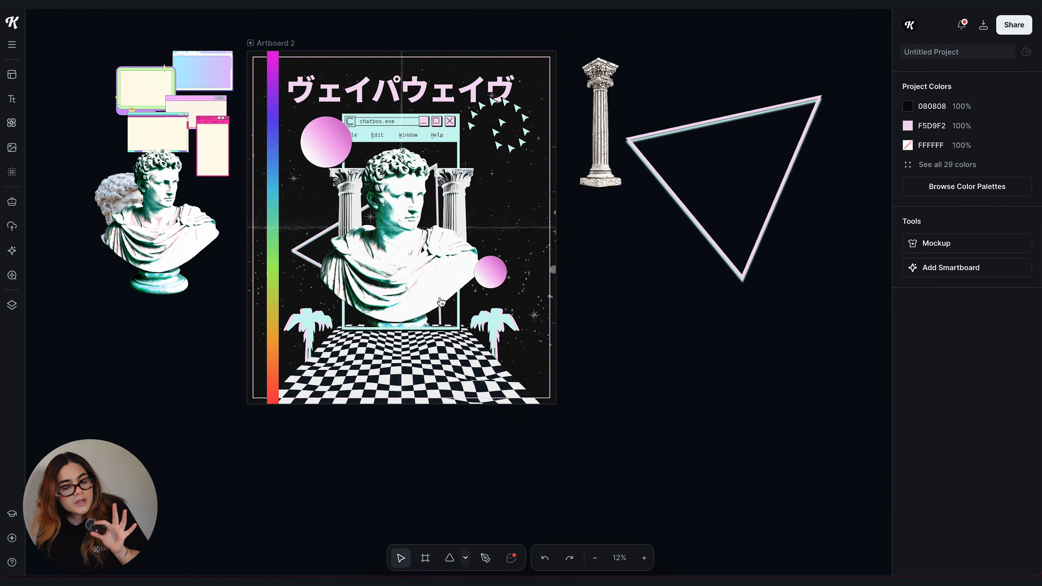
Select the checkered floor on the artboard, search the illustrations for grid and browse the grid patterns
{"action": "scroll", "coordinate": [369, 123], "scroll_direction": "up", "scroll_amount": 3}
{"action": "left_click", "coordinate": [475, 469]}
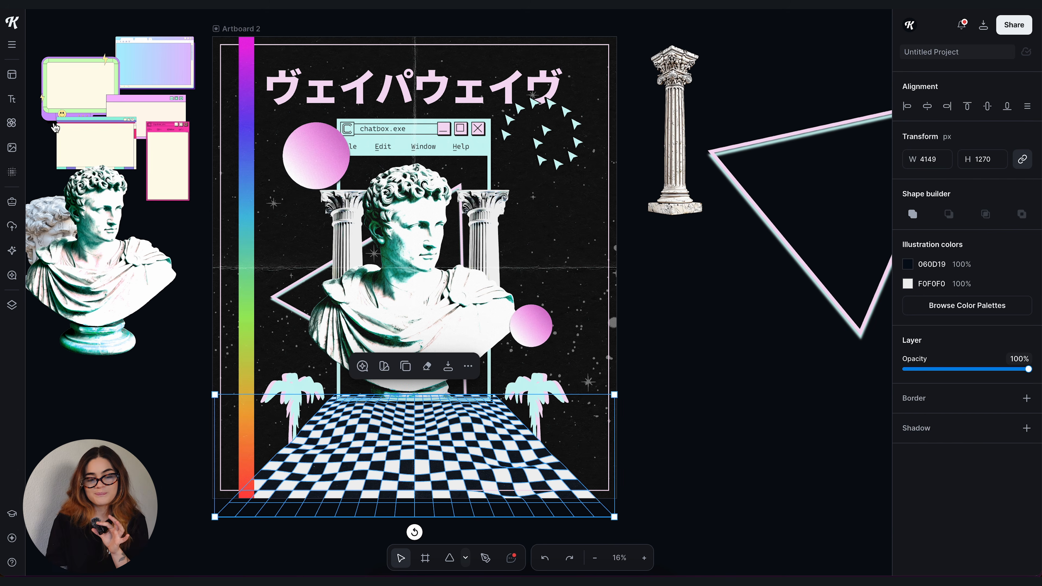
{"action": "left_click", "coordinate": [11, 122]}
{"action": "left_click", "coordinate": [109, 46]}
{"action": "type", "text": "grid"}
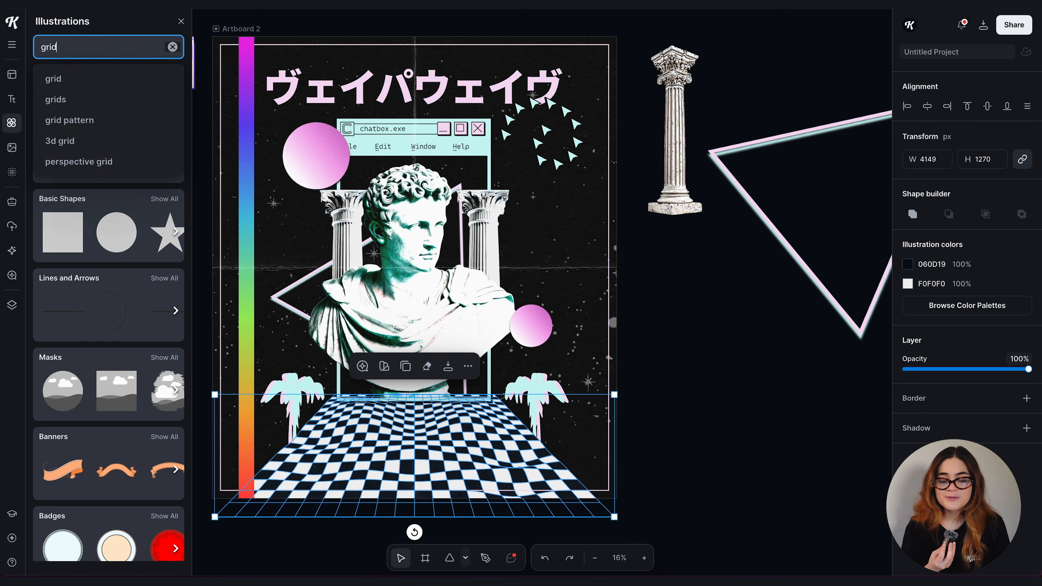
{"action": "key", "text": "Return"}
{"action": "scroll", "coordinate": [110, 291], "scroll_direction": "down", "scroll_amount": 3}
{"action": "scroll", "coordinate": [110, 288], "scroll_direction": "down", "scroll_amount": 10}
{"action": "scroll", "coordinate": [109, 321], "scroll_direction": "down", "scroll_amount": 15}
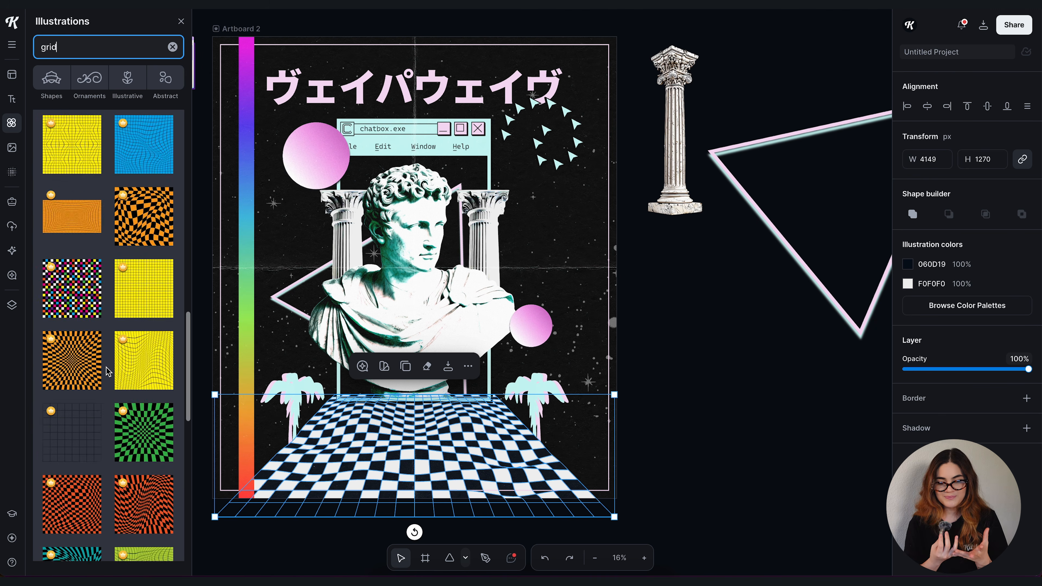
Add the black-and-white perspective checkered floor illustration, enlarge it to about 3400 by 947 px and place it outside the artboard below the triangle
{"action": "scroll", "coordinate": [107, 371], "scroll_direction": "down", "scroll_amount": 5}
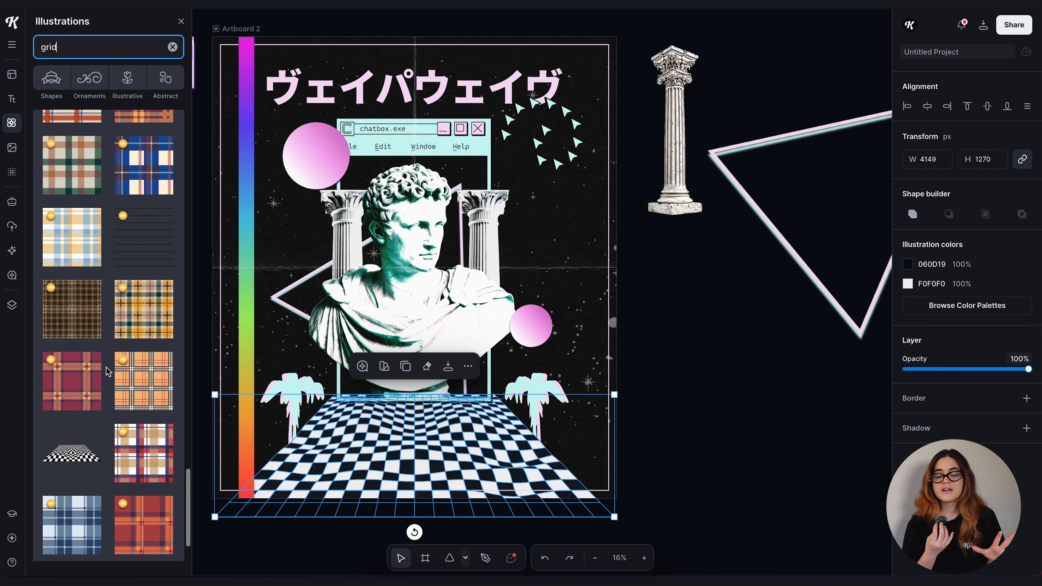
{"action": "left_click", "coordinate": [72, 452]}
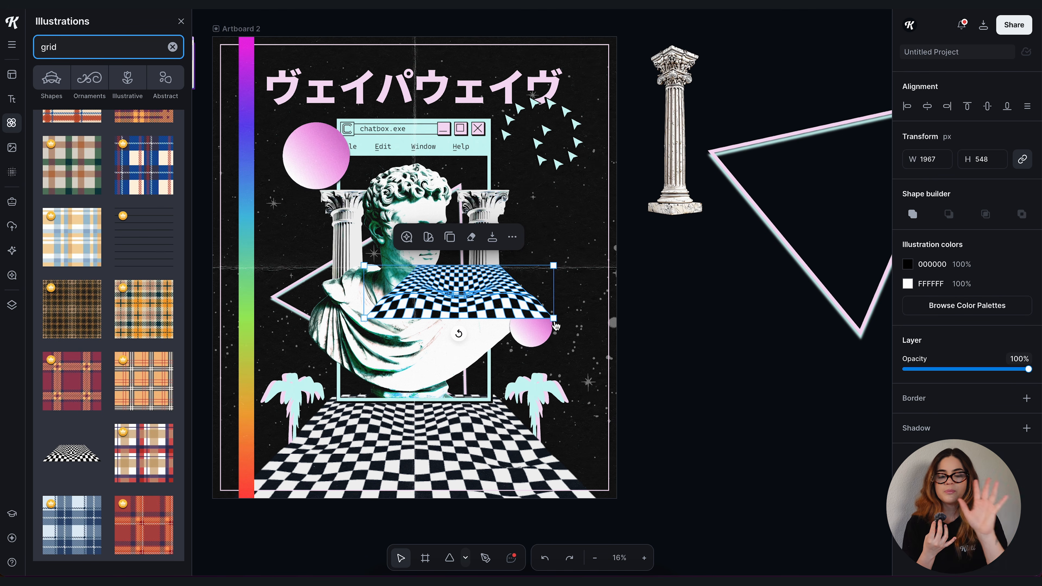
{"action": "left_click_drag", "start_coordinate": [608, 373], "coordinate": [693, 361]}
{"action": "left_click_drag", "start_coordinate": [533, 304], "coordinate": [781, 278]}
{"action": "scroll", "coordinate": [781, 279], "scroll_direction": "right", "scroll_amount": 3}
{"action": "left_click_drag", "start_coordinate": [667, 255], "coordinate": [686, 338]}
Open the suggested assets for the new checkered floor and choose the matching checkered floor element
{"action": "left_click", "coordinate": [689, 447]}
{"action": "double_click", "coordinate": [694, 383]}
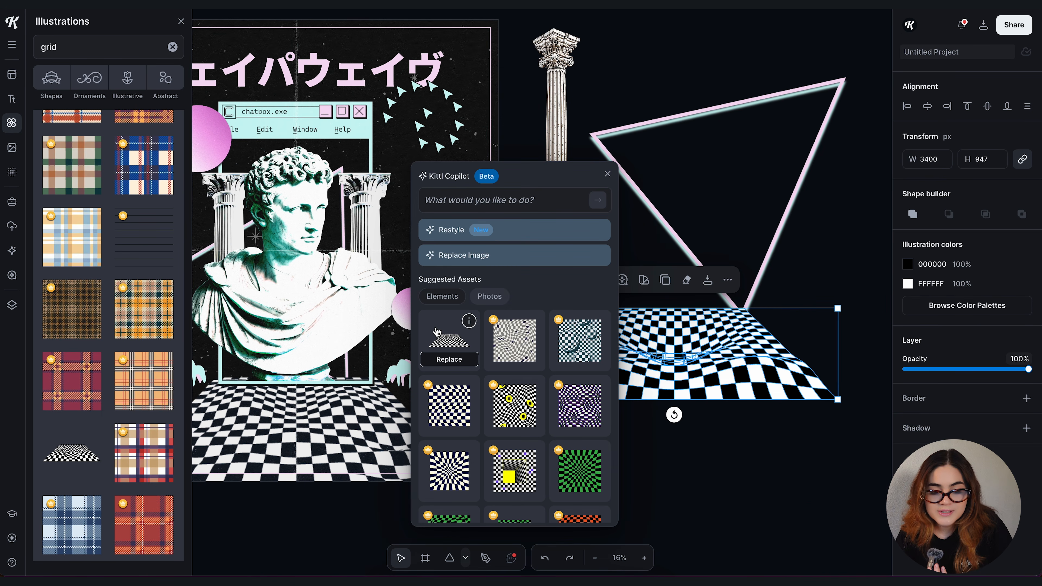
{"action": "left_click", "coordinate": [441, 341]}
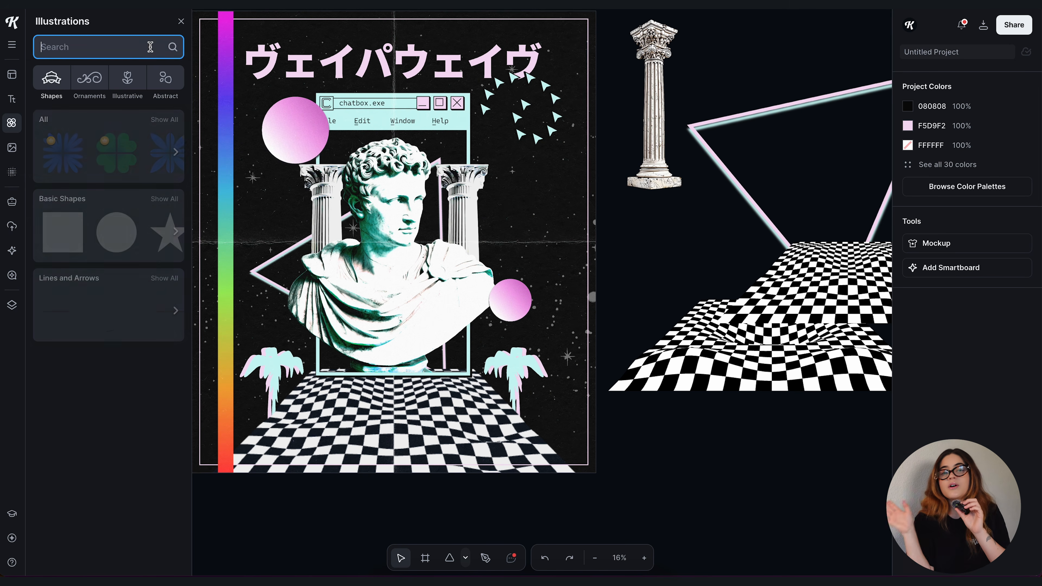
Search the illustrations for palm trees and place the black palm silhouette over the green palm outside the artboard
{"action": "type", "text": "palm"}
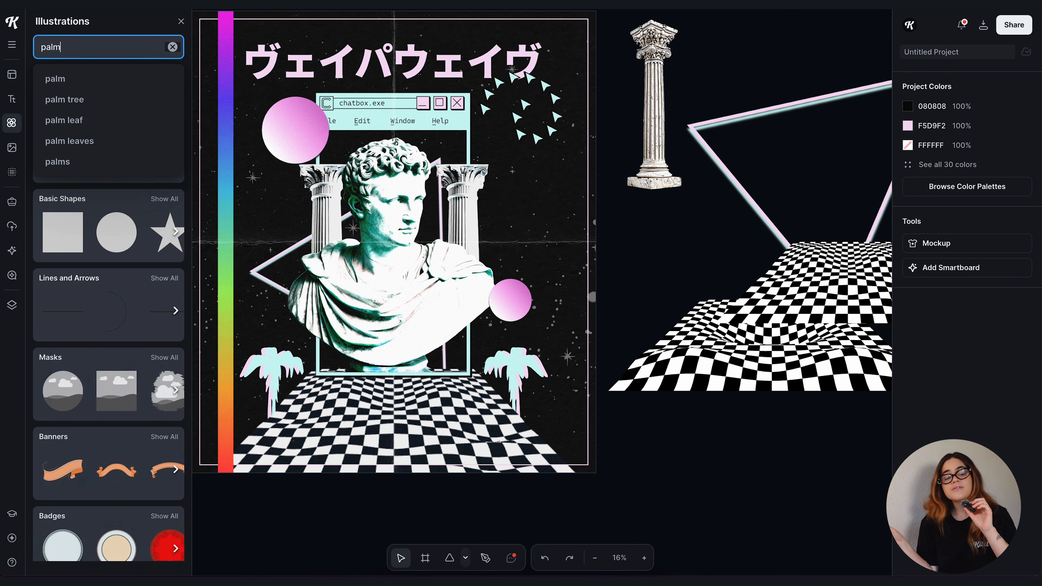
{"action": "type", "text": " trees"}
{"action": "key", "text": "Return"}
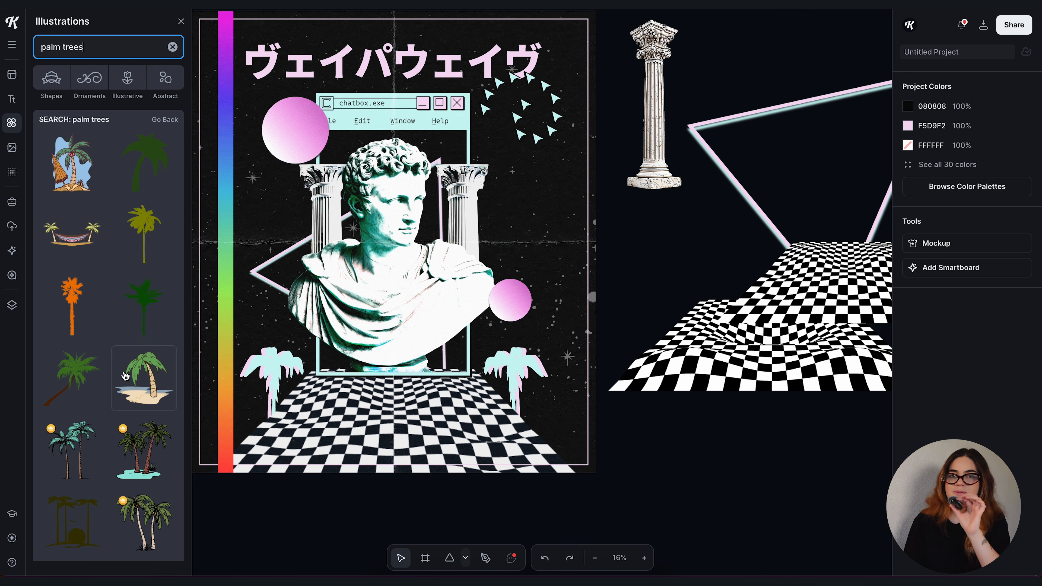
{"action": "scroll", "coordinate": [126, 376], "scroll_direction": "down", "scroll_amount": 5}
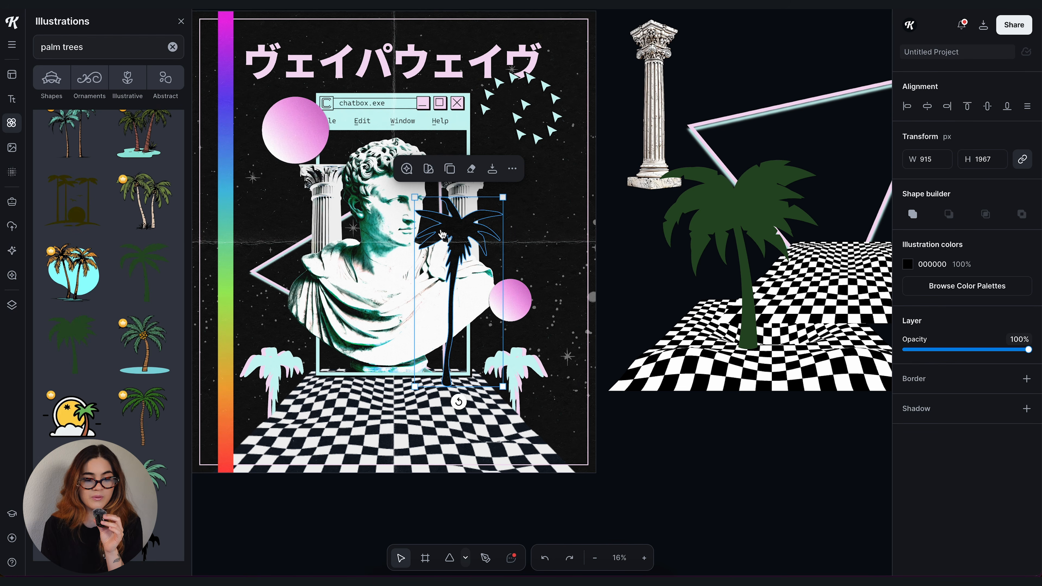
{"action": "left_click_drag", "start_coordinate": [442, 234], "coordinate": [718, 223]}
Pull the pink palm layer on the artboard away from the cyan palm it sits behind
{"action": "scroll", "coordinate": [526, 374], "scroll_direction": "up", "scroll_amount": 10}
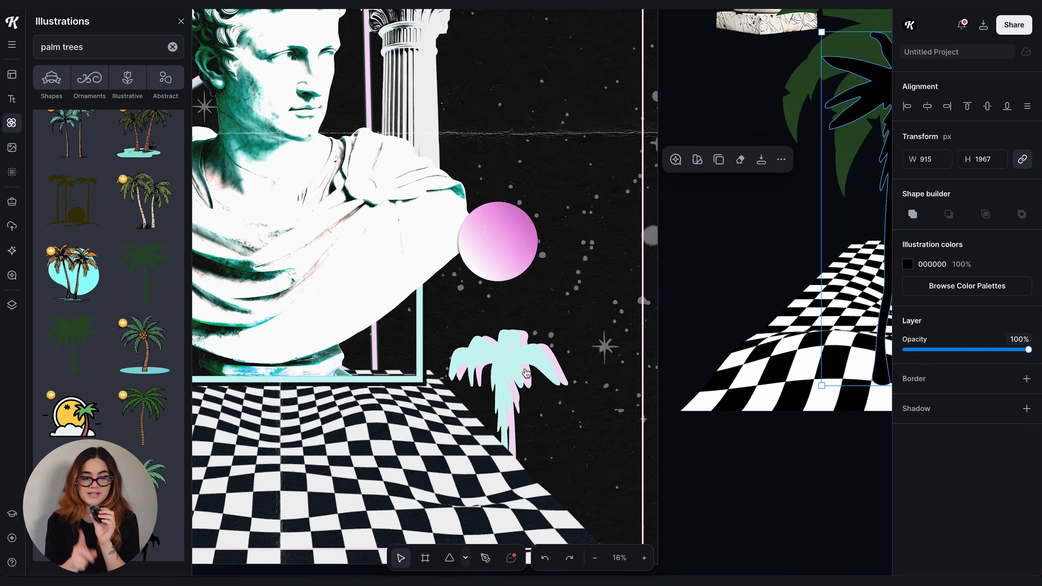
{"action": "scroll", "coordinate": [526, 373], "scroll_direction": "down", "scroll_amount": 10}
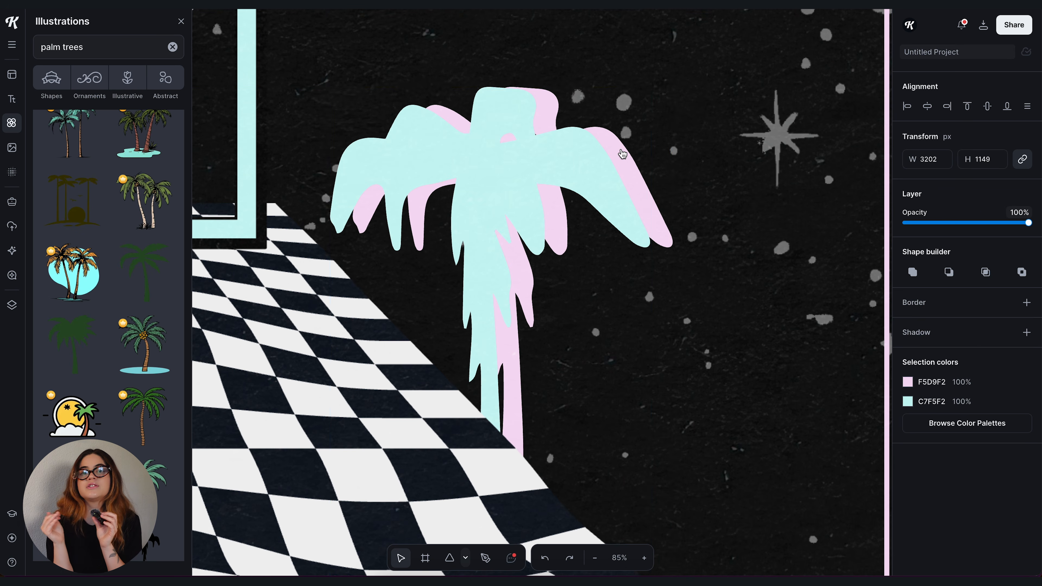
{"action": "left_click", "coordinate": [624, 154]}
{"action": "double_click", "coordinate": [629, 154]}
{"action": "left_click_drag", "start_coordinate": [630, 154], "coordinate": [870, 70]}
{"action": "left_click_drag", "start_coordinate": [710, 81], "coordinate": [796, 36]}
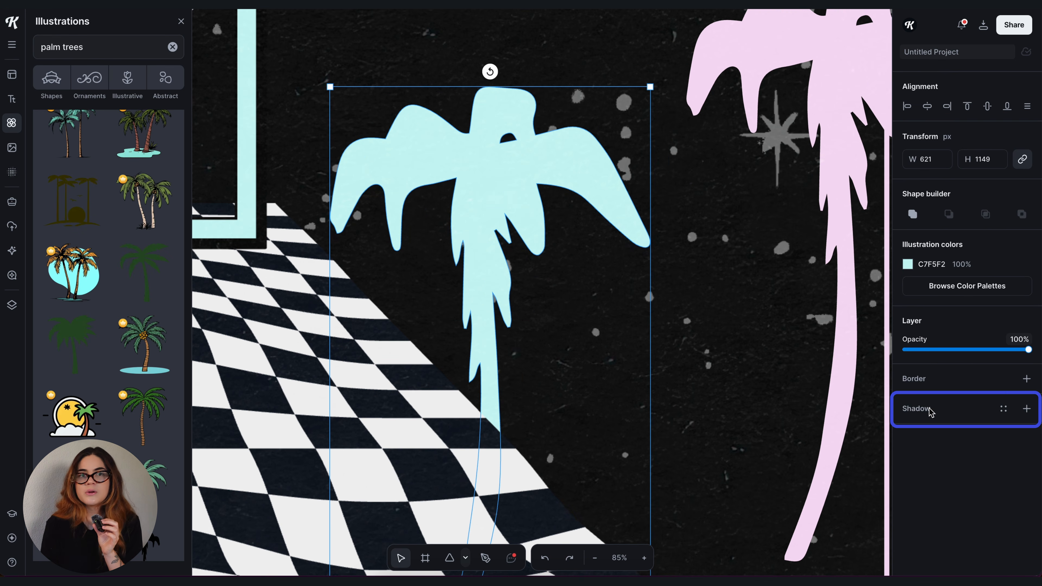
Give the cyan palm a shadow in color F6DCF3 with a blur of 0 and change the shadow's angle
{"action": "left_click", "coordinate": [908, 430]}
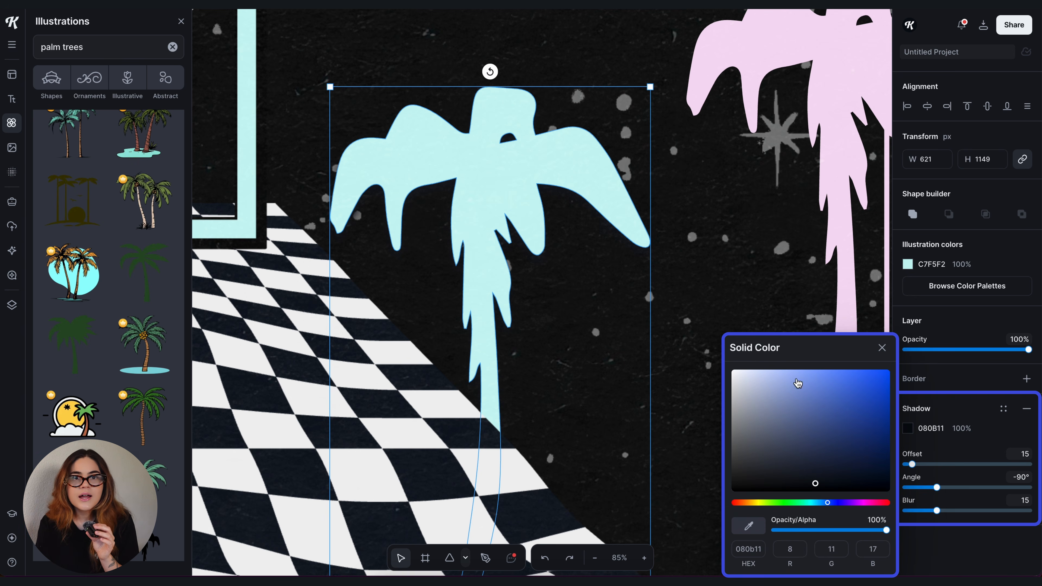
{"action": "left_click", "coordinate": [791, 84]}
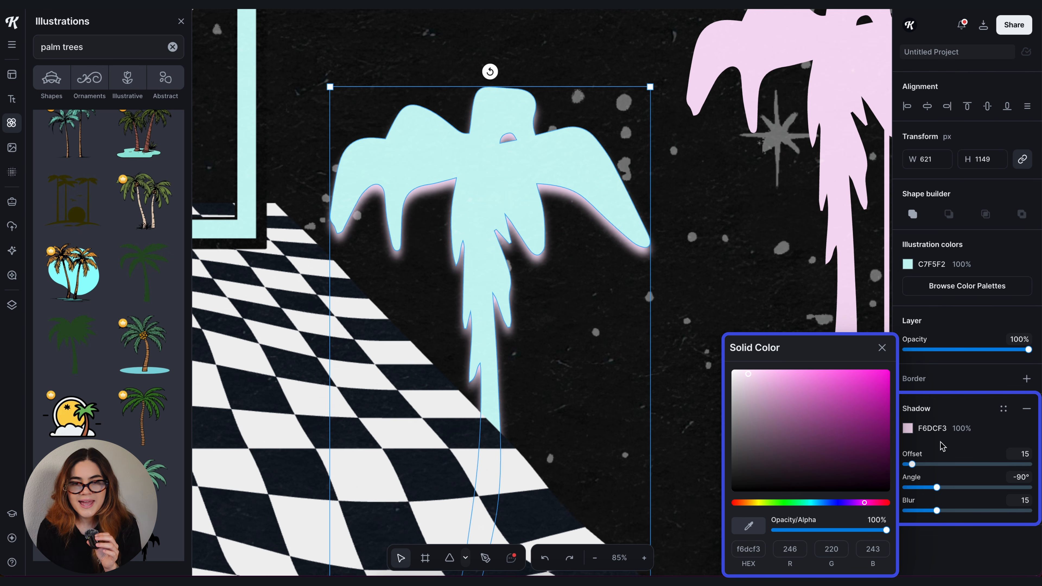
{"action": "left_click_drag", "start_coordinate": [937, 511], "coordinate": [862, 483]}
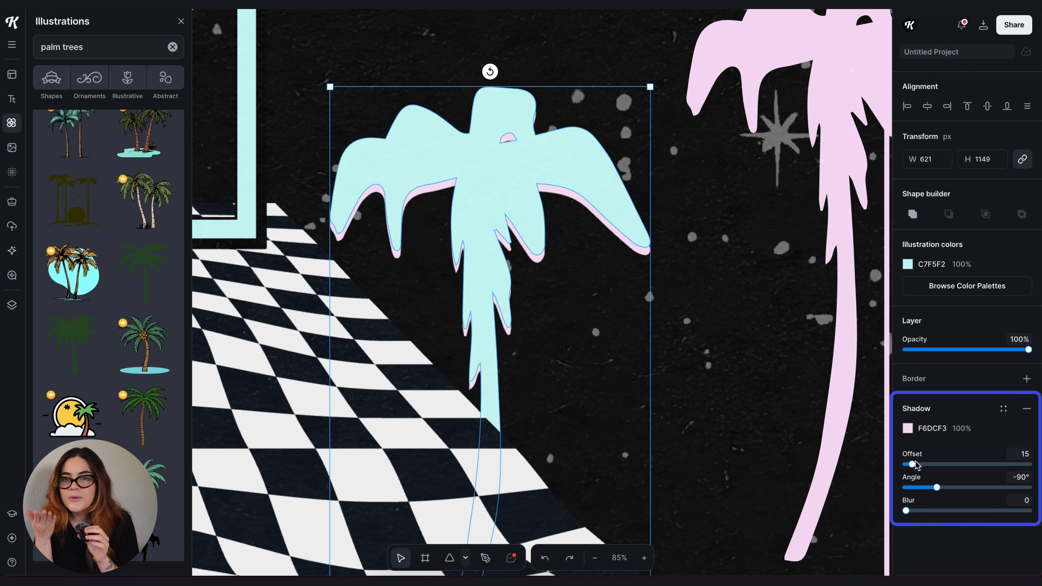
{"action": "left_click_drag", "start_coordinate": [938, 487], "coordinate": [964, 487]}
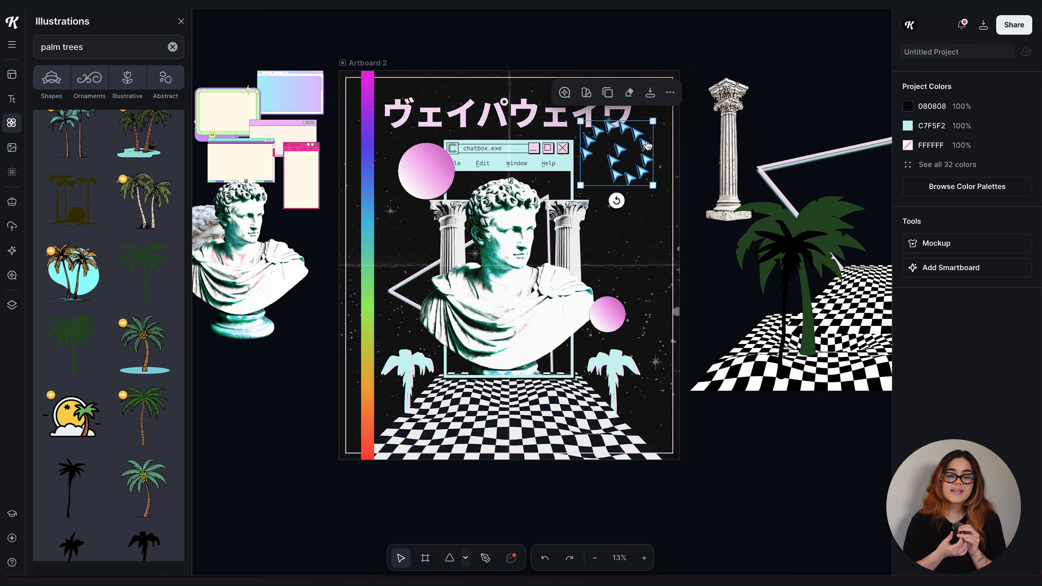
Select the swirl of cyan cursor arrows on the artboard and examine it up close
{"action": "left_click", "coordinate": [647, 145]}
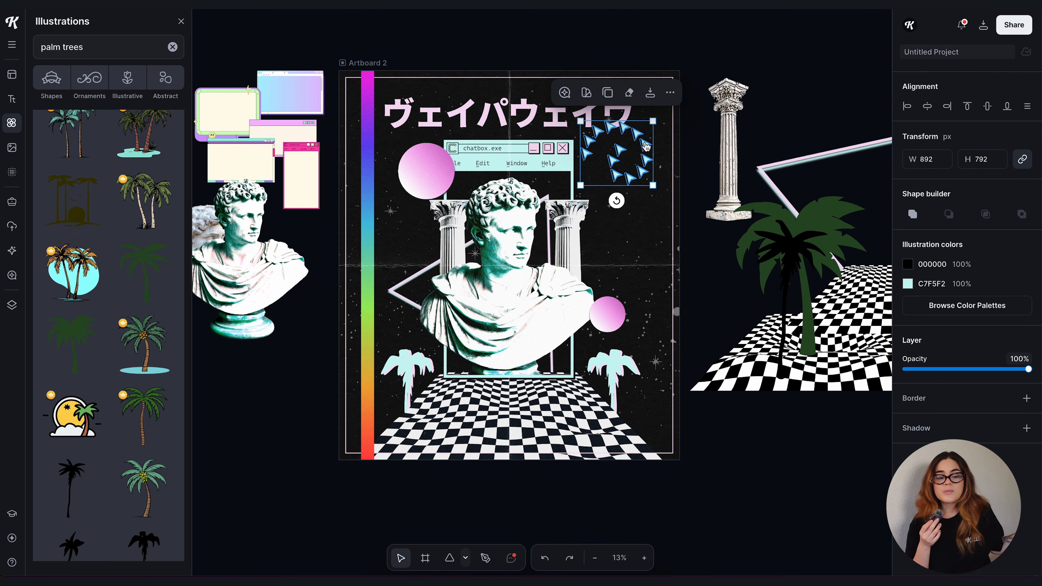
{"action": "left_click", "coordinate": [634, 204]}
{"action": "scroll", "coordinate": [633, 204], "scroll_direction": "up", "scroll_amount": 2}
{"action": "scroll", "coordinate": [610, 212], "scroll_direction": "up", "scroll_amount": 5}
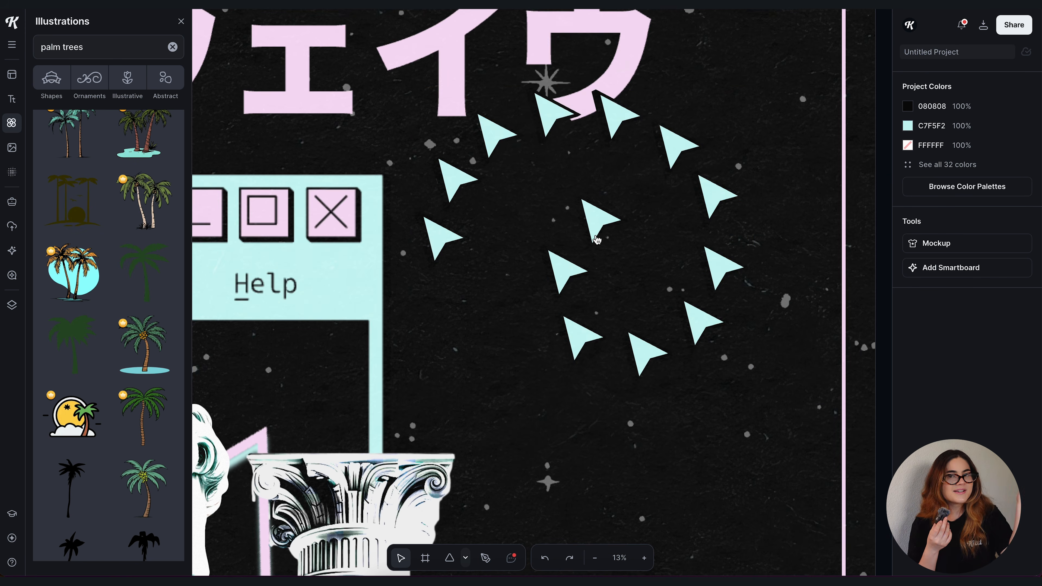
{"action": "left_click", "coordinate": [598, 238]}
Search the illustrations for cursor and browse the arrow and hand pointer designs
{"action": "left_click", "coordinate": [172, 47]}
{"action": "type", "text": "cursor"}
{"action": "key", "text": "Return"}
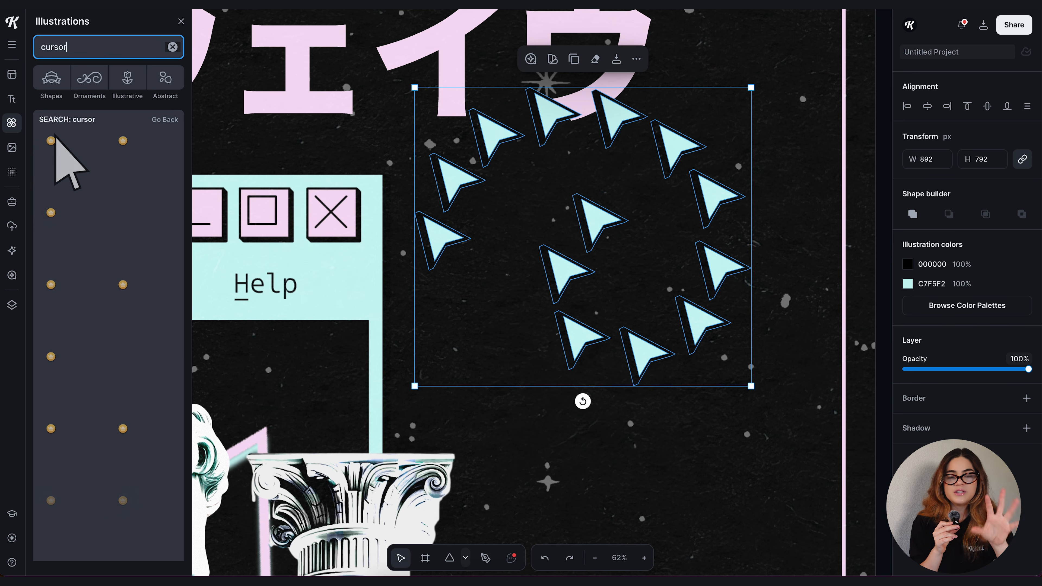
{"action": "scroll", "coordinate": [157, 413], "scroll_direction": "down", "scroll_amount": 10}
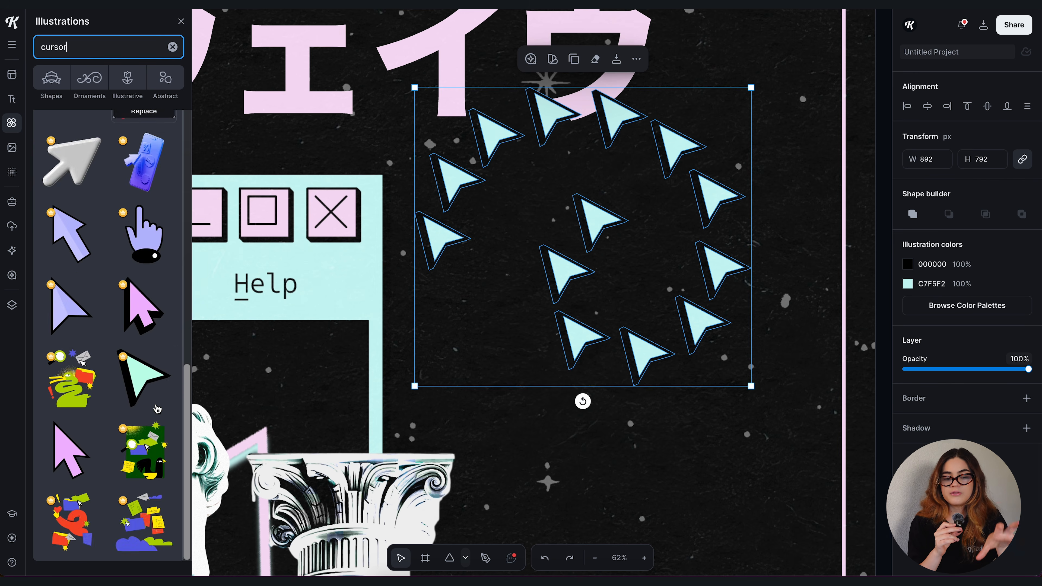
{"action": "scroll", "coordinate": [157, 408], "scroll_direction": "down", "scroll_amount": 5}
{"action": "scroll", "coordinate": [157, 408], "scroll_direction": "down", "scroll_amount": 10}
{"action": "scroll", "coordinate": [157, 408], "scroll_direction": "up", "scroll_amount": 15}
{"action": "scroll", "coordinate": [158, 407], "scroll_direction": "up", "scroll_amount": 10}
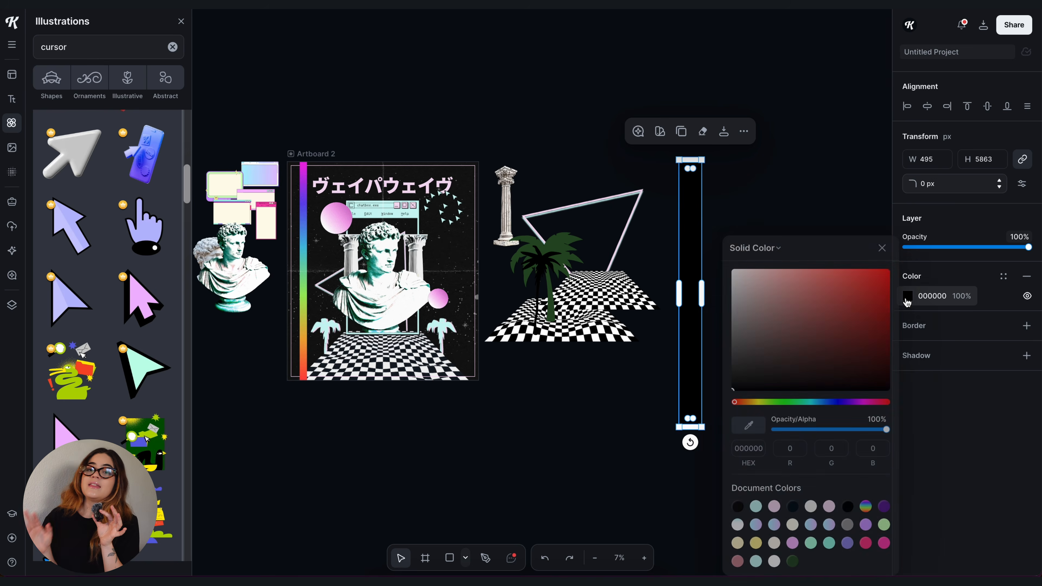
Fill the tall narrow rectangle beside the artboard with color E8E8E8 and change that fill to a linear gradient
{"action": "left_click", "coordinate": [737, 233]}
{"action": "left_click", "coordinate": [657, 239]}
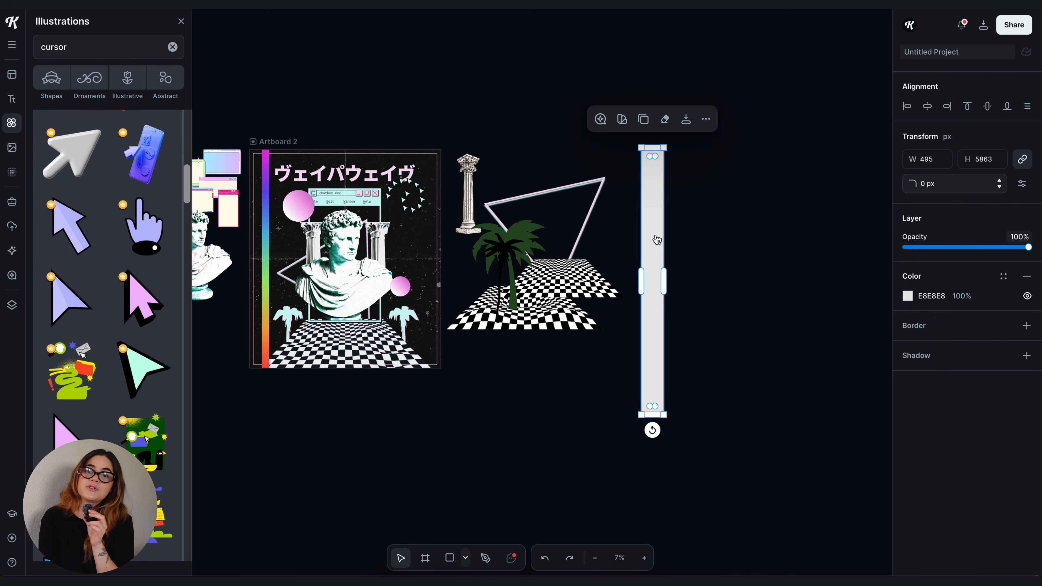
{"action": "left_click", "coordinate": [909, 301]}
{"action": "left_click", "coordinate": [760, 246]}
{"action": "left_click", "coordinate": [755, 294]}
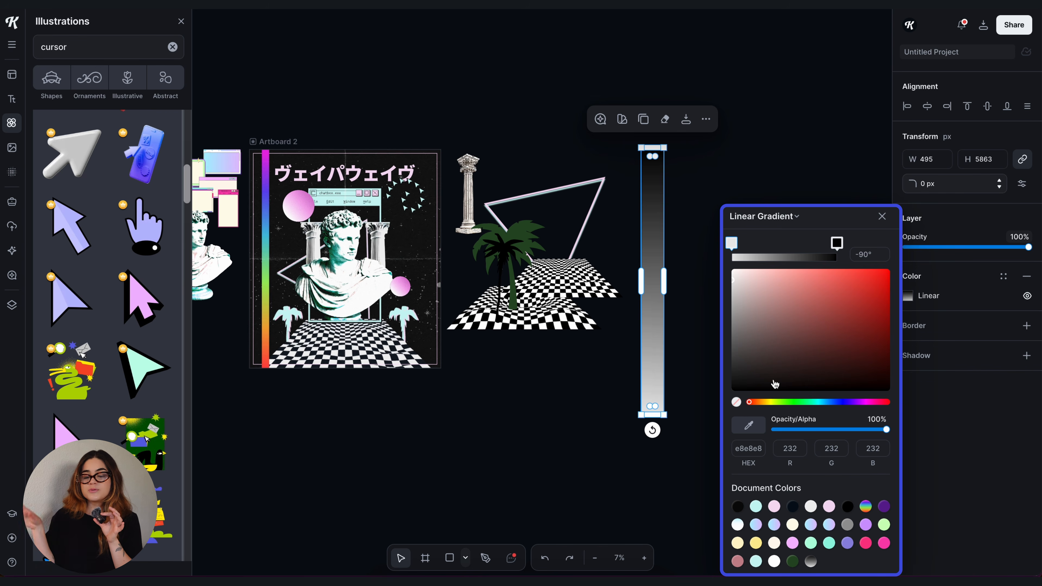
Build a rainbow in the rectangle's gradient with red, yellow, green, blue 3C8DC4, purple and red ED0F34 stops
{"action": "left_click", "coordinate": [748, 257]}
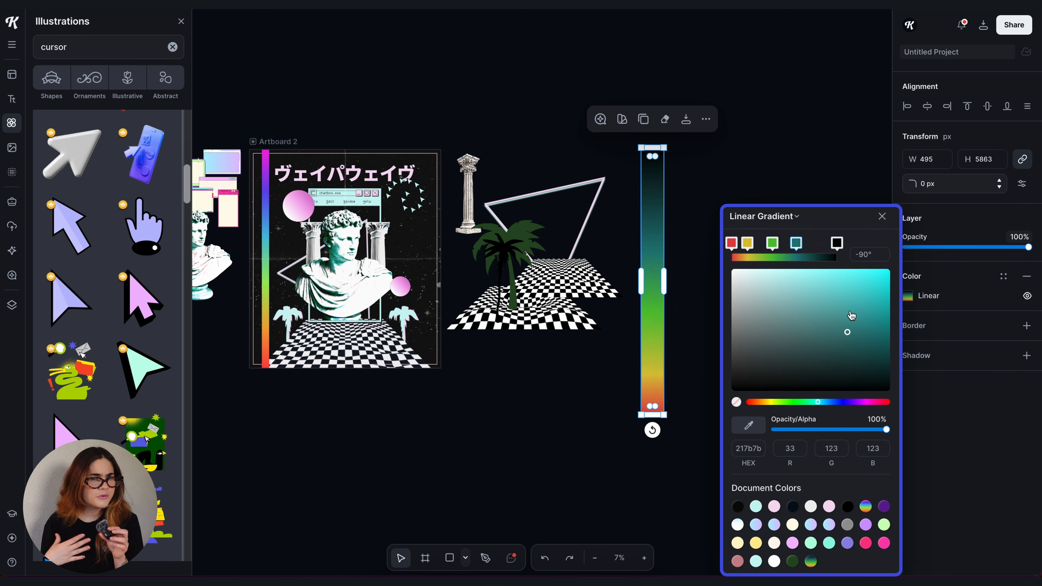
{"action": "left_click", "coordinate": [827, 402]}
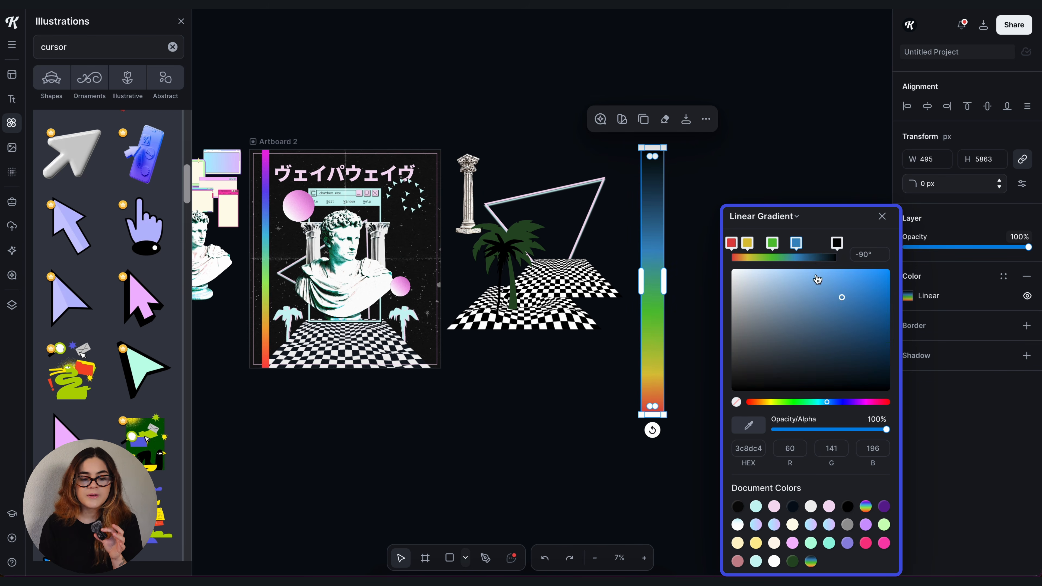
{"action": "left_click", "coordinate": [854, 402]}
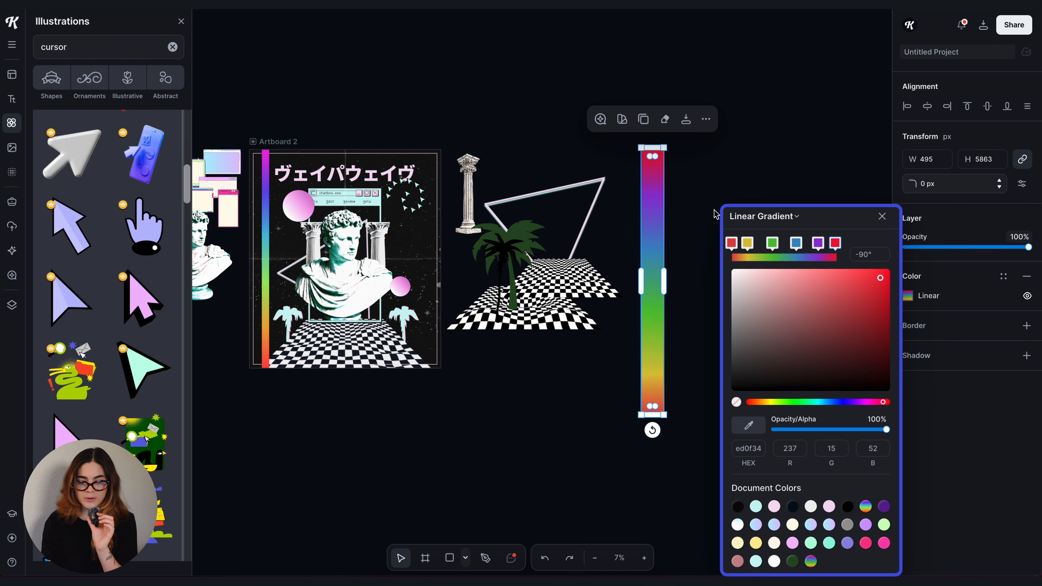
{"action": "left_click", "coordinate": [715, 204]}
{"action": "mouse_move", "coordinate": [664, 274]}
{"action": "left_mouse_down"}
{"action": "mouse_move", "coordinate": [838, 282]}
{"action": "mouse_move", "coordinate": [665, 282]}
{"action": "left_mouse_up"}
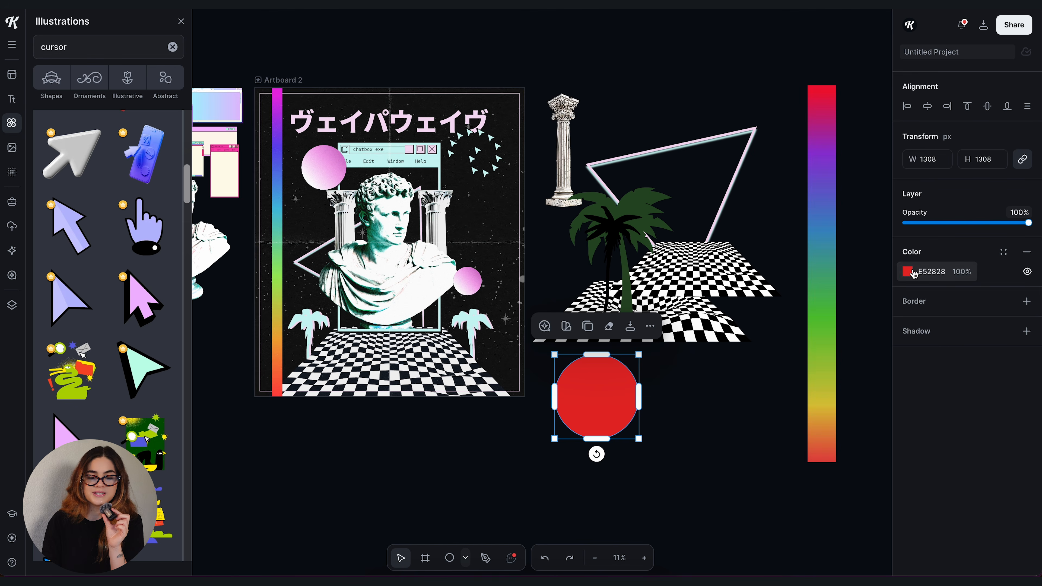
Fill the red circle with a 140° linear gradient from magenta through DBAACE to white
{"action": "left_click", "coordinate": [911, 273]}
{"action": "left_click", "coordinate": [755, 246]}
{"action": "left_click", "coordinate": [785, 300]}
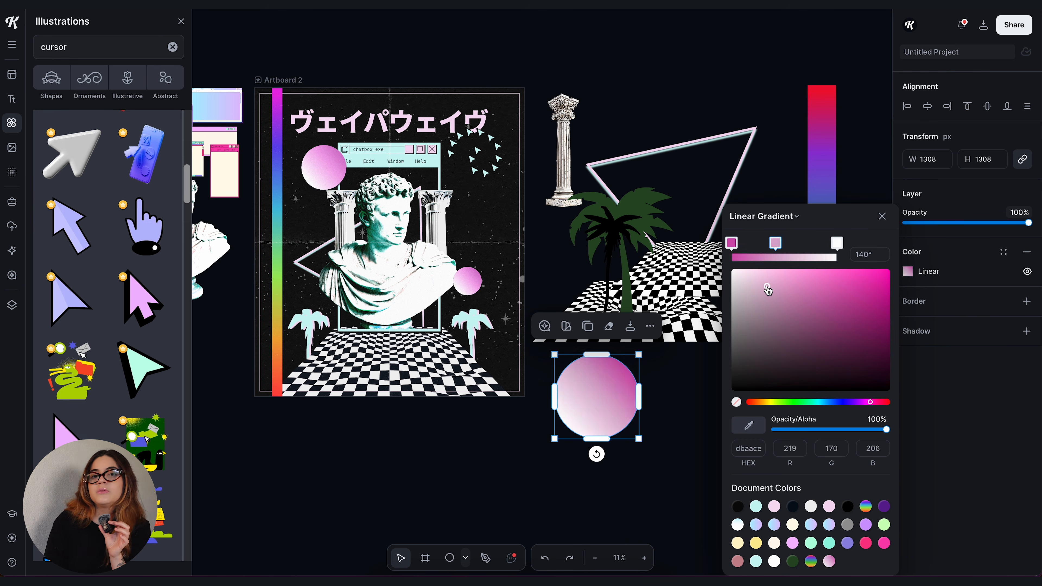
{"action": "key", "text": "Escape"}
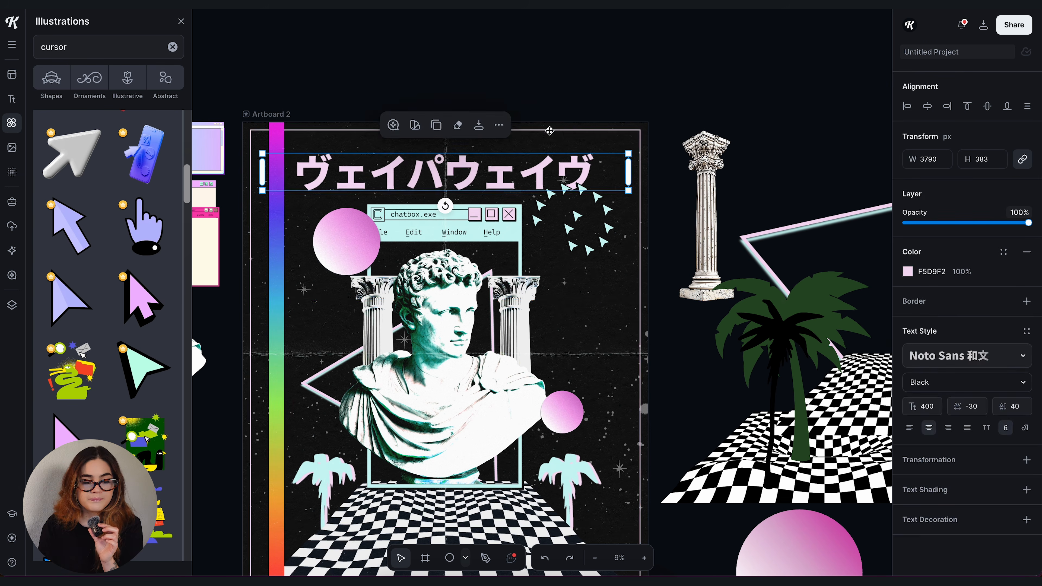
Draw an unfilled rectangle about 5750 by 4371 px with an F6DCF3 border below the artboard
{"action": "left_click", "coordinate": [616, 140]}
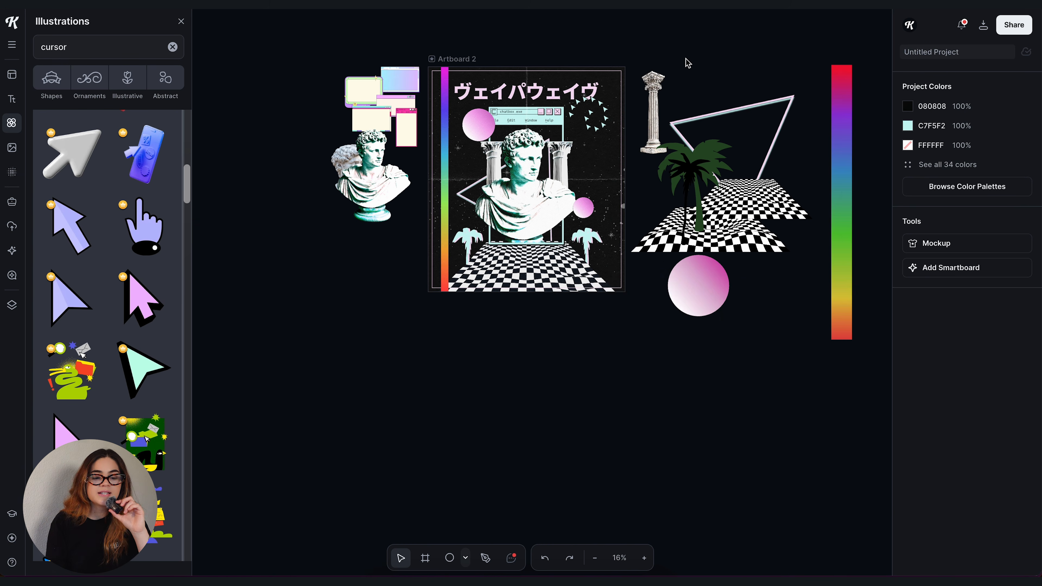
{"action": "key", "text": "r"}
{"action": "left_click_drag", "start_coordinate": [502, 325], "coordinate": [770, 533]}
{"action": "left_click", "coordinate": [908, 295]}
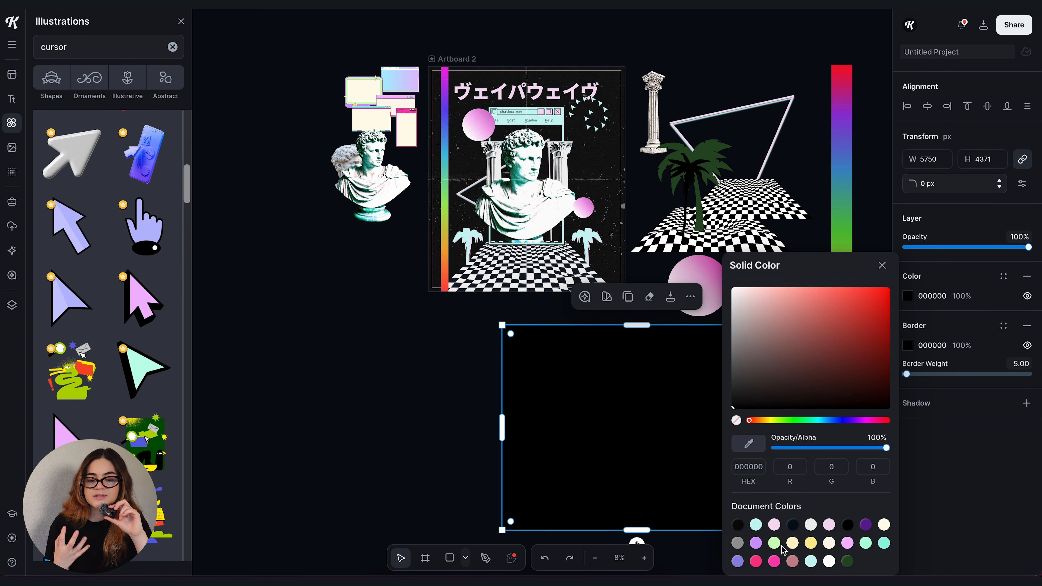
{"action": "left_click", "coordinate": [1028, 276]}
{"action": "left_click_drag", "start_coordinate": [449, 426], "coordinate": [363, 410]}
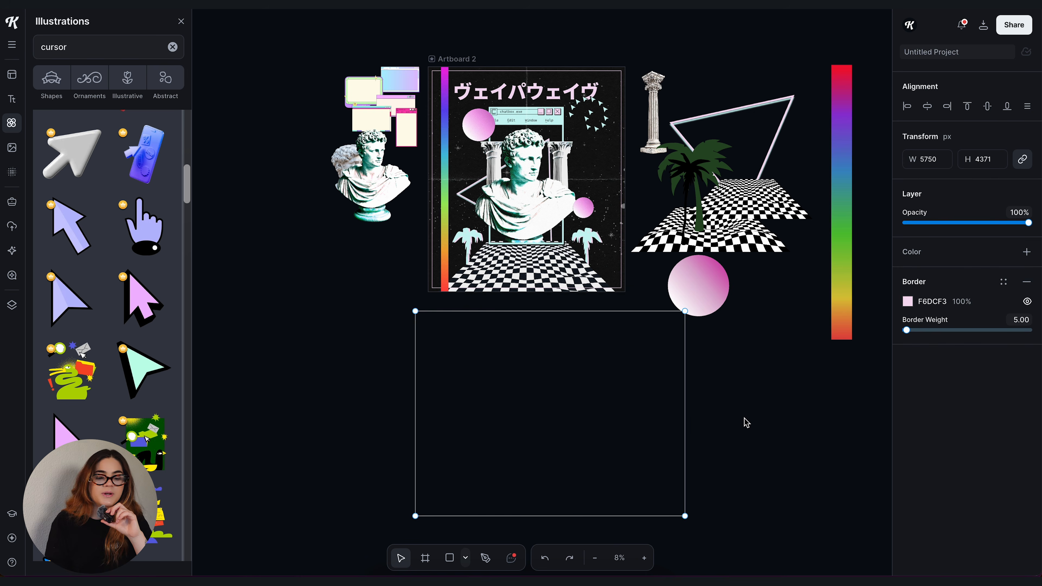
Narrow the outlined rectangle to about 3516 px wide and set its border weight to 25.40
{"action": "left_click", "coordinate": [712, 397]}
{"action": "left_click_drag", "start_coordinate": [687, 390], "coordinate": [582, 407]}
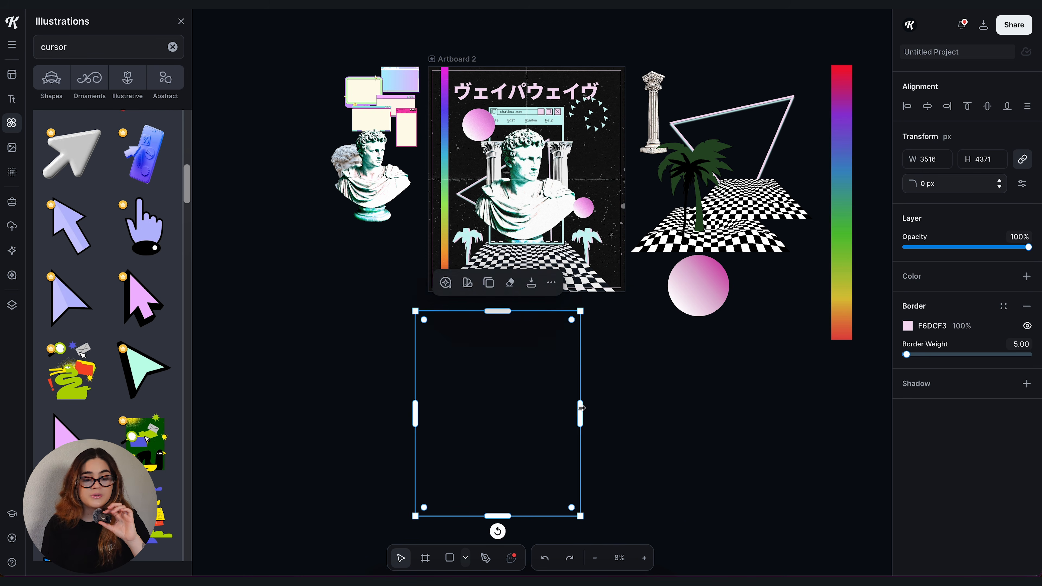
{"action": "left_click_drag", "start_coordinate": [904, 356], "coordinate": [920, 356]}
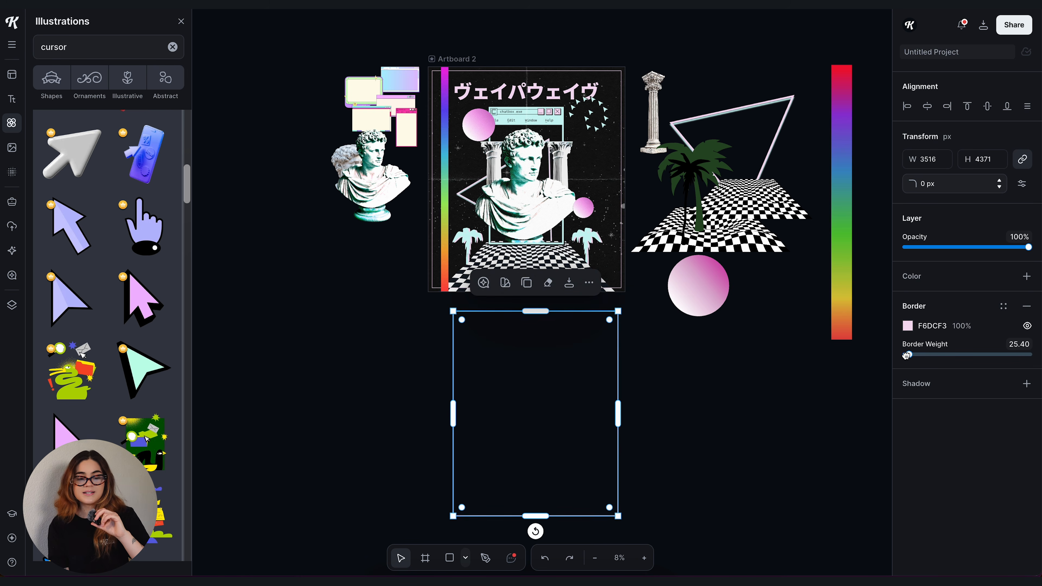
Round the outlined rectangle's corners to a radius of about 25
{"action": "left_click", "coordinate": [720, 390]}
{"action": "scroll", "coordinate": [639, 310], "scroll_direction": "up", "scroll_amount": 5}
{"action": "left_click", "coordinate": [525, 325]}
{"action": "left_click", "coordinate": [516, 330]}
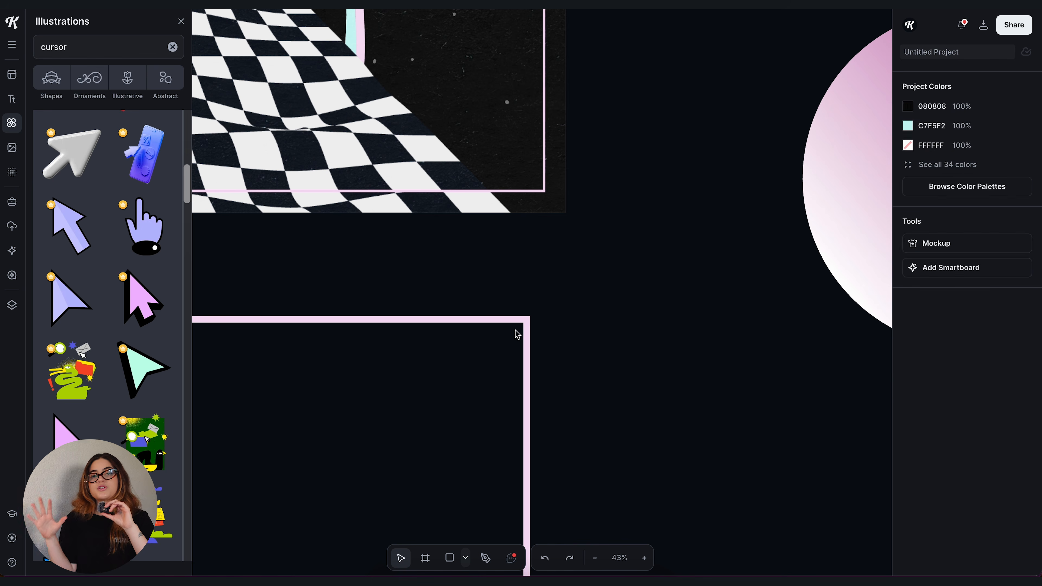
{"action": "left_click_drag", "start_coordinate": [518, 329], "coordinate": [510, 350]}
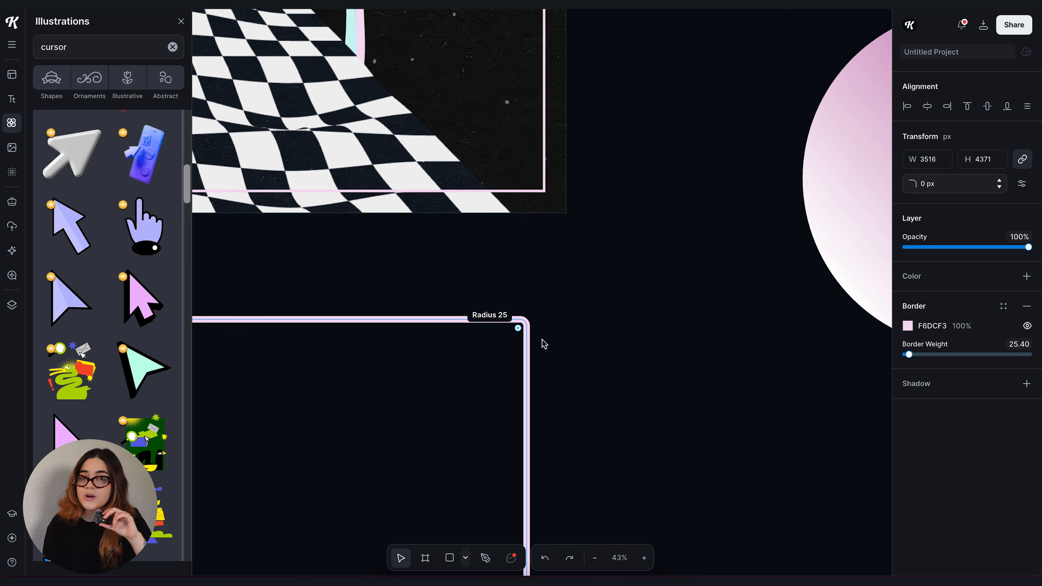
{"action": "left_click", "coordinate": [631, 375]}
{"action": "scroll", "coordinate": [631, 375], "scroll_direction": "down", "scroll_amount": 5}
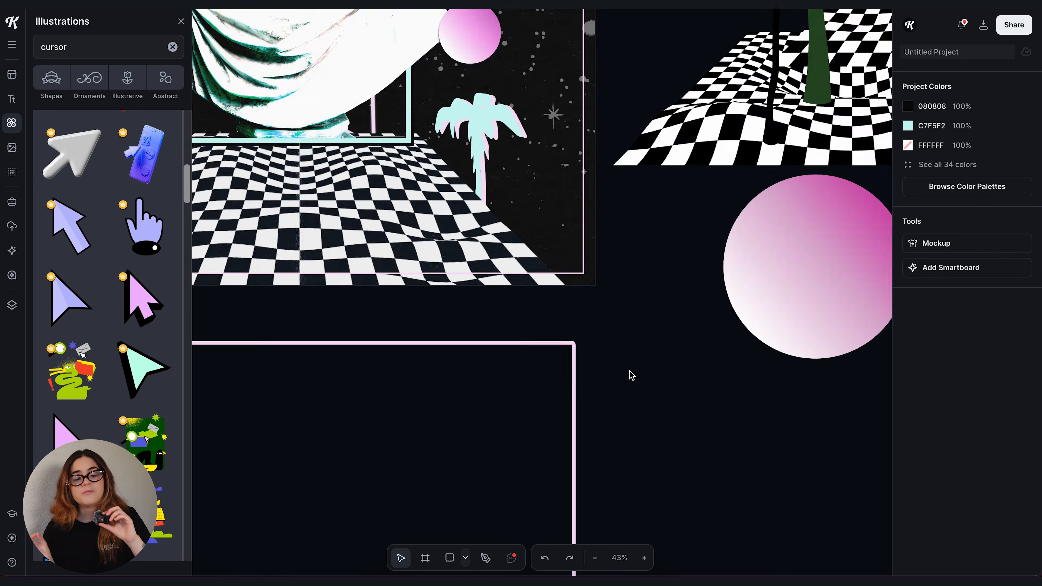
Copy the Japanese title text from the T-shirt artboard
{"action": "scroll", "coordinate": [631, 375], "scroll_direction": "up", "scroll_amount": 3}
{"action": "scroll", "coordinate": [557, 202], "scroll_direction": "up", "scroll_amount": 3}
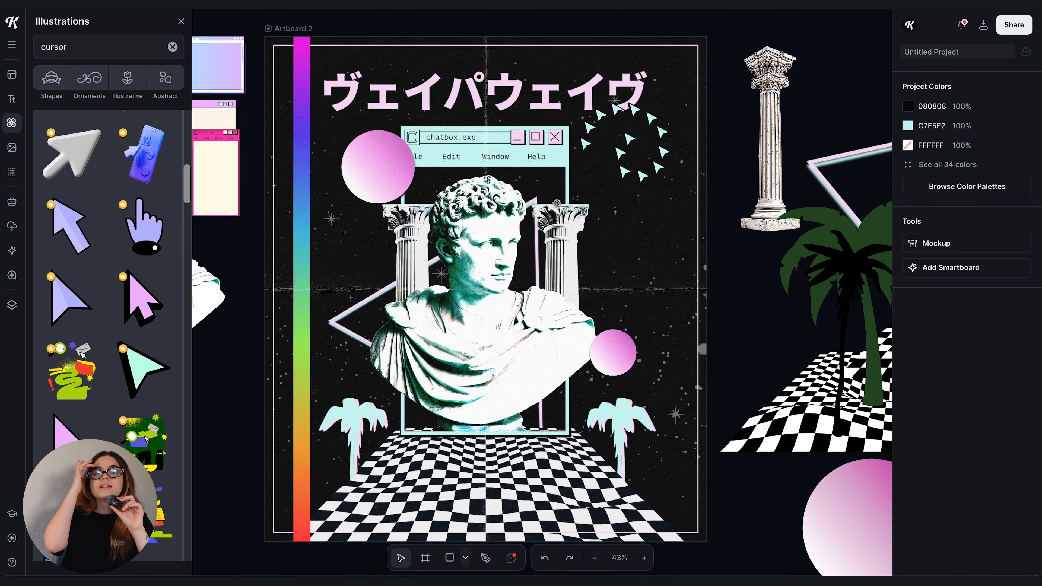
{"action": "left_click", "coordinate": [615, 69]}
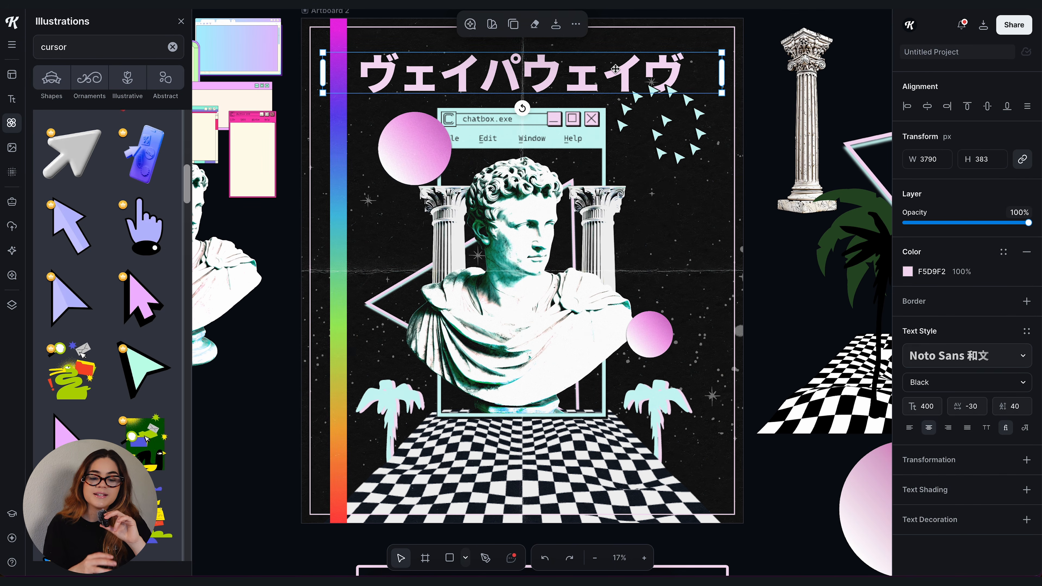
{"action": "left_click", "coordinate": [639, 34]}
{"action": "scroll", "coordinate": [639, 34], "scroll_direction": "up", "scroll_amount": 2}
{"action": "scroll", "coordinate": [639, 33], "scroll_direction": "right", "scroll_amount": 2}
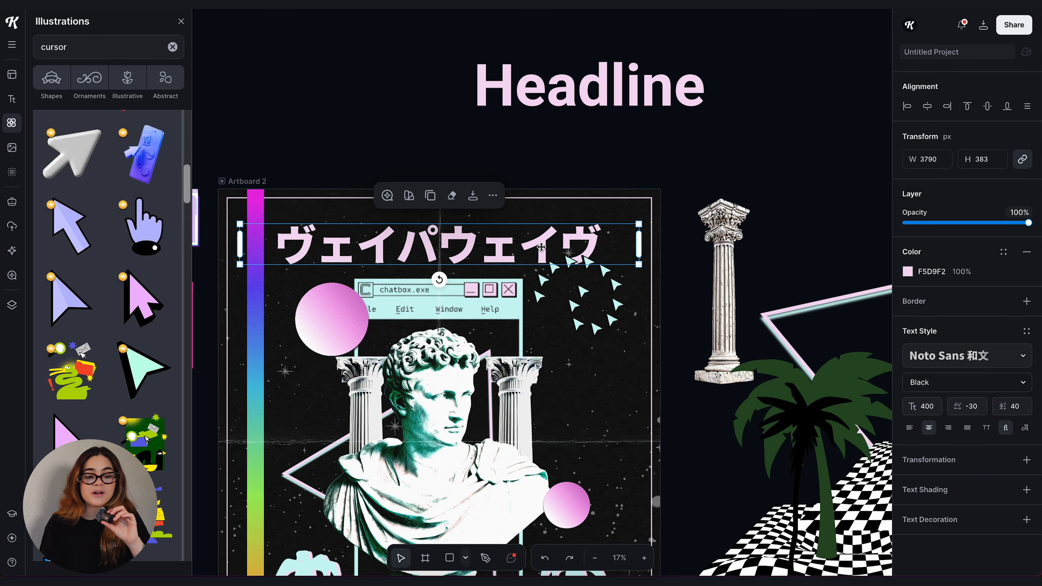
{"action": "double_click", "coordinate": [542, 247]}
{"action": "key", "text": "ctrl+c"}
{"action": "key", "text": "Escape"}
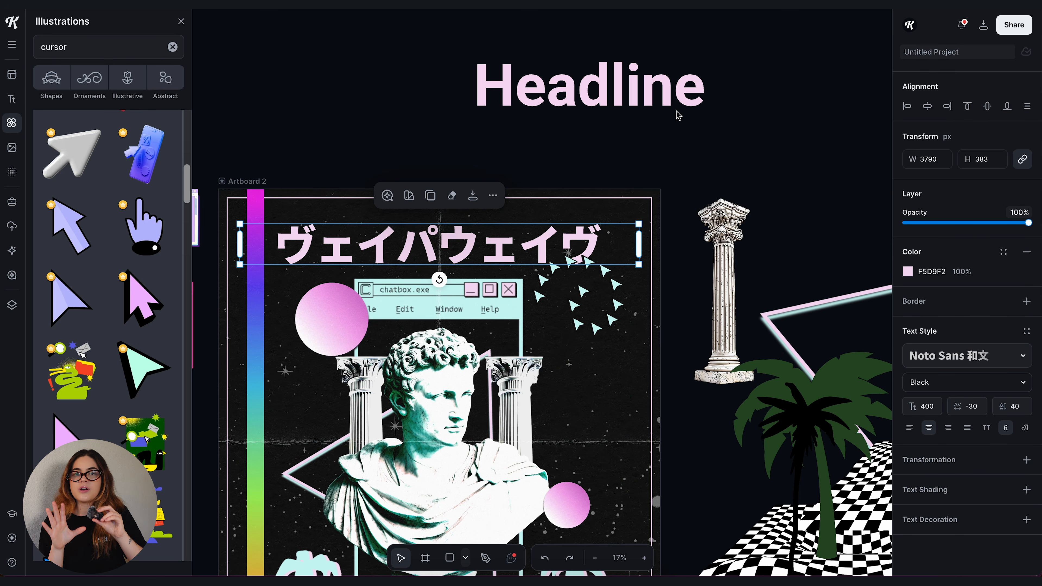
Search the typefaces for "japanese" and set the Headline text above the artboard in the sans-serif Noto Sans 和文
{"action": "double_click", "coordinate": [685, 84]}
{"action": "left_click", "coordinate": [940, 363]}
{"action": "type", "text": "jaa"}
{"action": "key", "text": "BackSpace"}
{"action": "type", "text": "panese"}
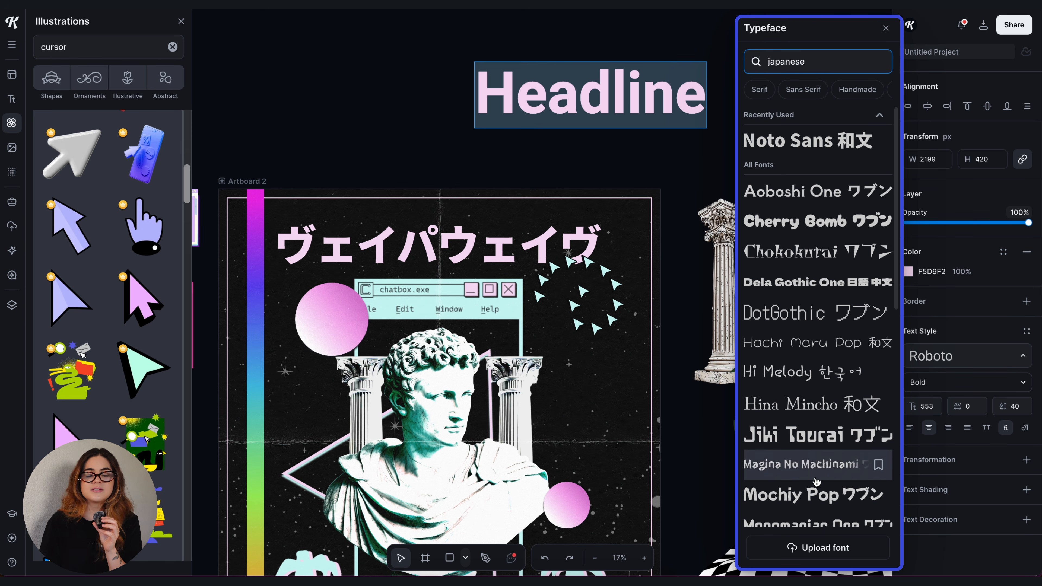
{"action": "scroll", "coordinate": [817, 472], "scroll_direction": "down", "scroll_amount": 8}
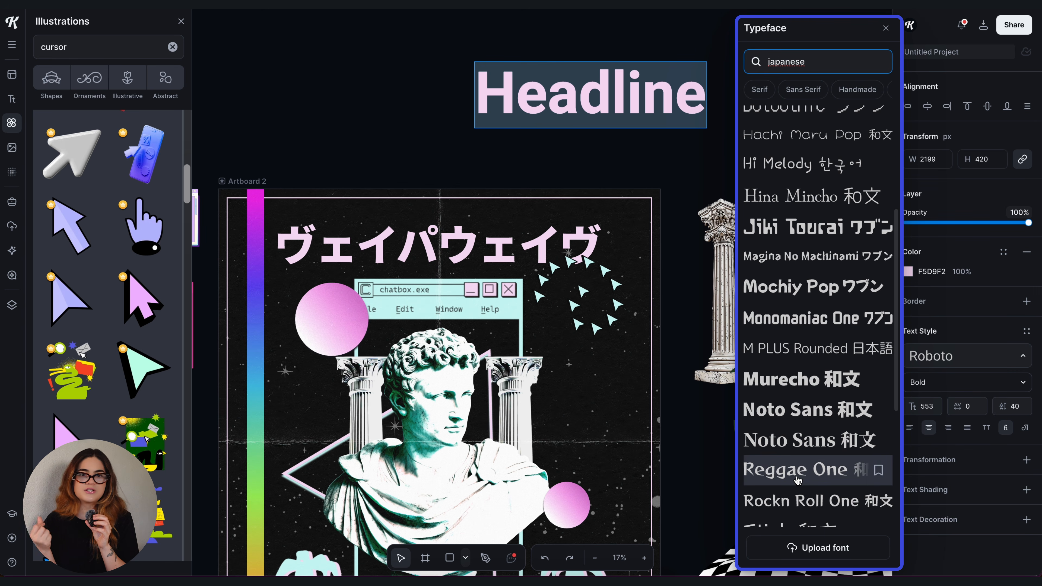
{"action": "scroll", "coordinate": [797, 481], "scroll_direction": "down", "scroll_amount": 3}
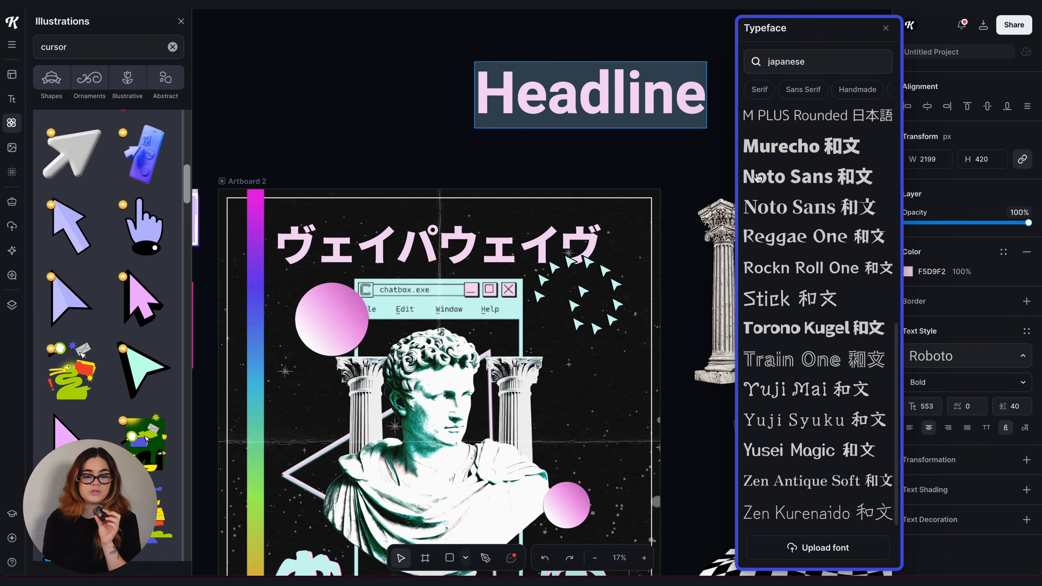
{"action": "left_click", "coordinate": [741, 184]}
{"action": "left_click", "coordinate": [577, 158]}
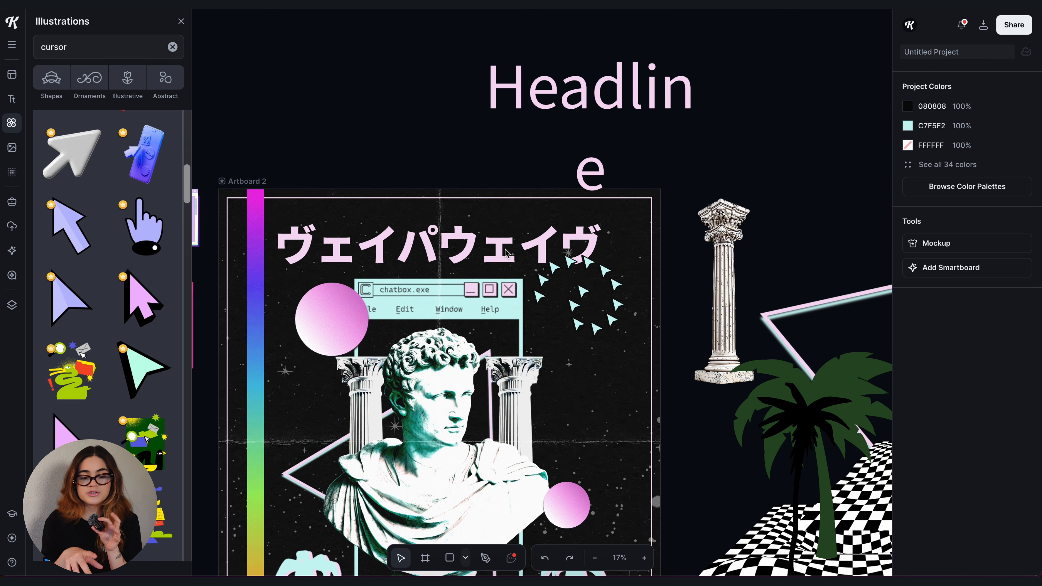
Set the headline's weight to Black, replace its wording with the copied ヴェイパウェイヴ and widen the text box to about 4431 px
{"action": "left_click", "coordinate": [497, 250]}
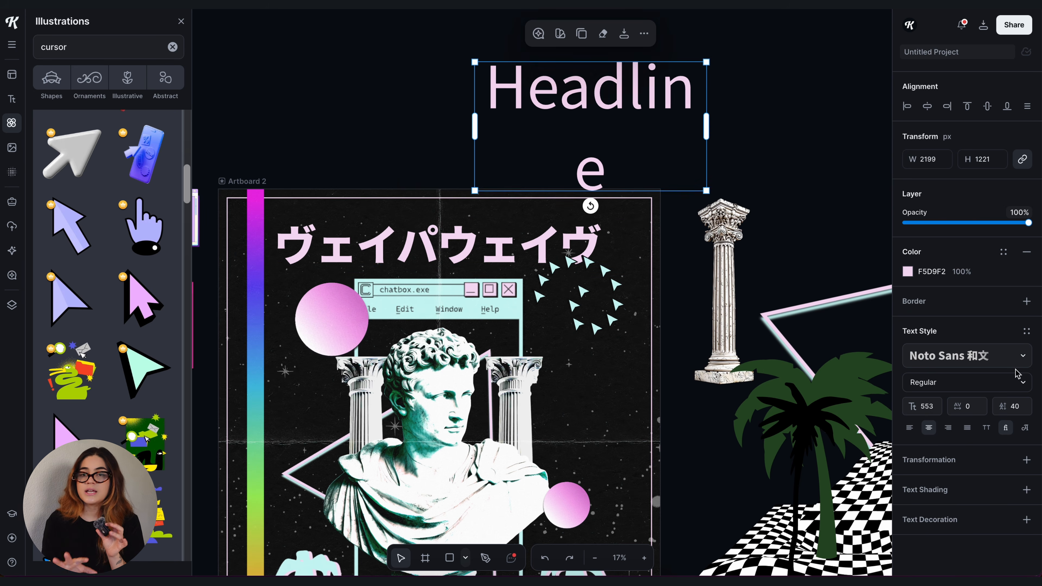
{"action": "left_click", "coordinate": [1013, 381]}
{"action": "left_click", "coordinate": [851, 482]}
{"action": "double_click", "coordinate": [607, 96]}
{"action": "key", "text": "ctrl+v"}
{"action": "left_click", "coordinate": [777, 125]}
{"action": "left_click_drag", "start_coordinate": [707, 170], "coordinate": [941, 171]}
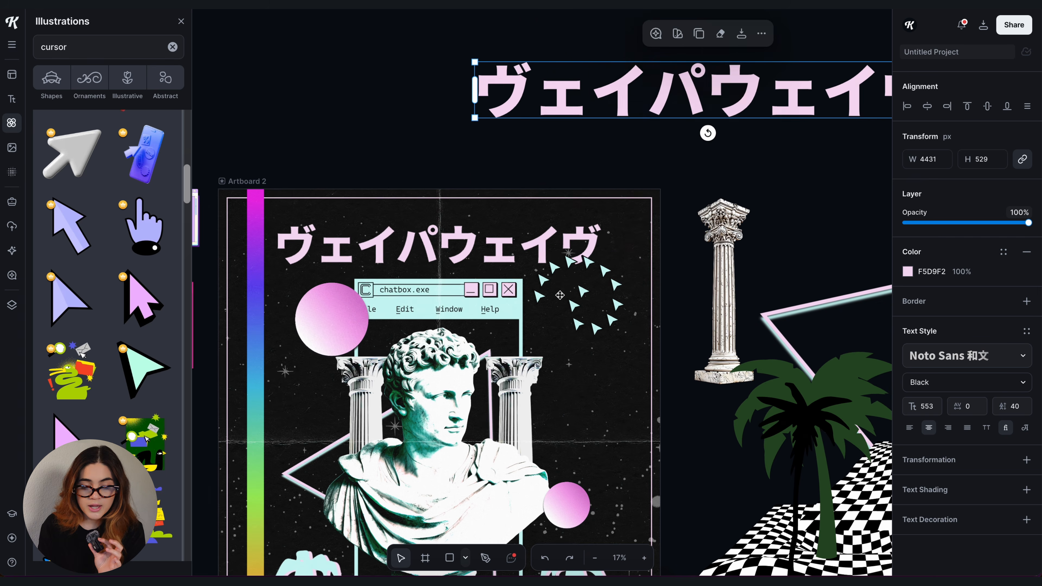
Try several other Japanese typefaces on the ヴェイパウェイヴ headline above the artboard, finishing with a thin pixel-style font
{"action": "left_click", "coordinate": [965, 355]}
{"action": "type", "text": "japanese"}
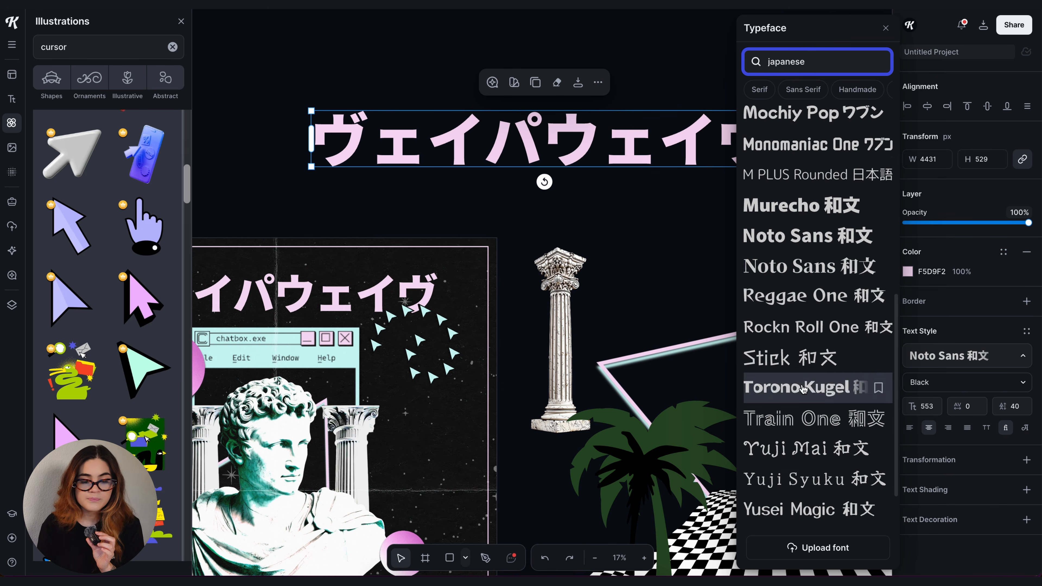
{"action": "left_click", "coordinate": [795, 266]}
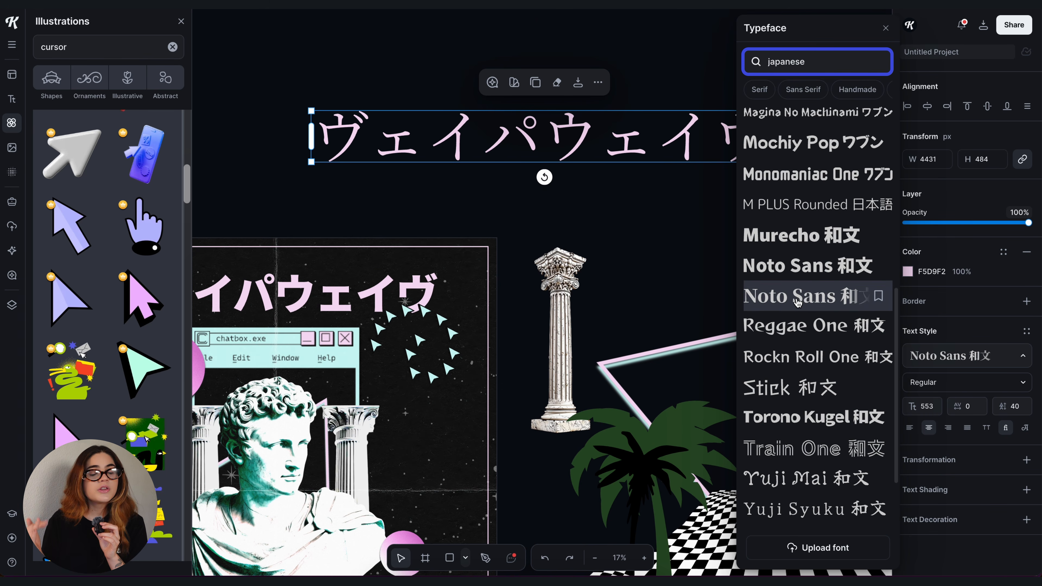
{"action": "left_click", "coordinate": [805, 391]}
{"action": "left_click", "coordinate": [794, 282]}
{"action": "left_click", "coordinate": [794, 373]}
{"action": "left_click", "coordinate": [802, 495]}
{"action": "left_click", "coordinate": [602, 212]}
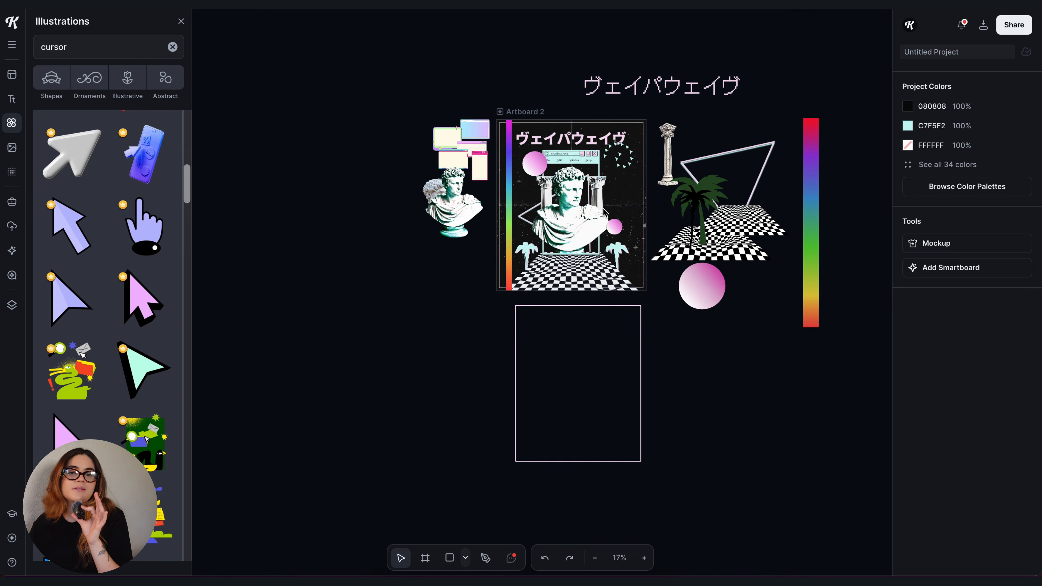
Select the T-shirt artboard and display the full Folded Paper texture collection
{"action": "scroll", "coordinate": [603, 212], "scroll_direction": "up", "scroll_amount": 5}
{"action": "left_click", "coordinate": [433, 76]}
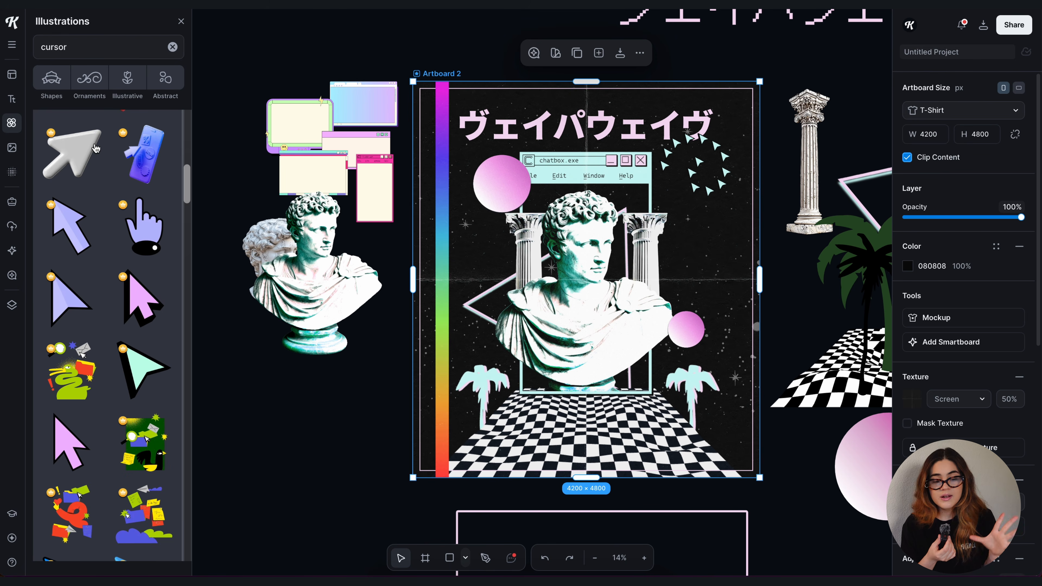
{"action": "left_click", "coordinate": [12, 171]}
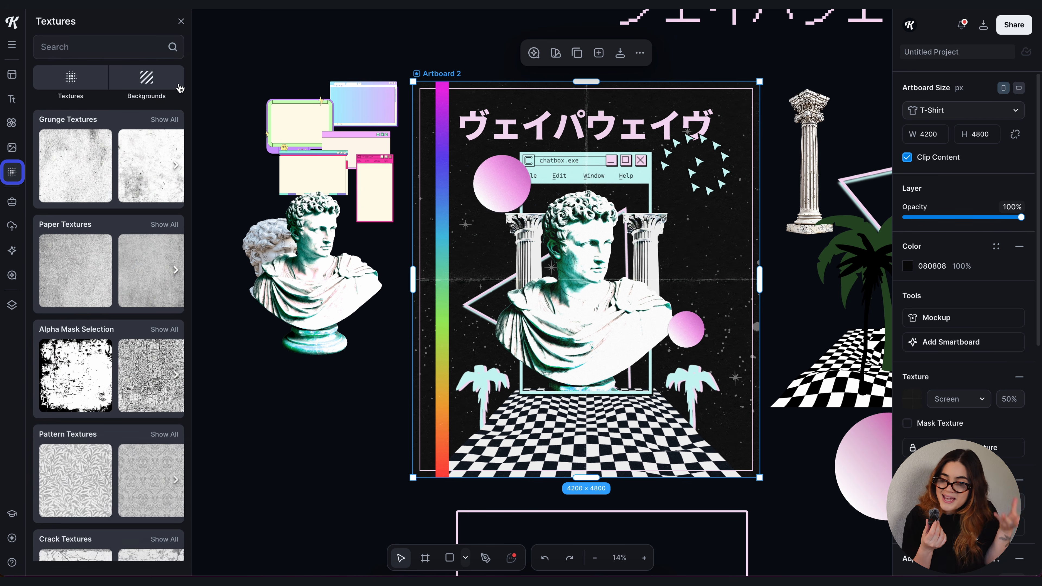
{"action": "scroll", "coordinate": [133, 263], "scroll_direction": "down", "scroll_amount": 4}
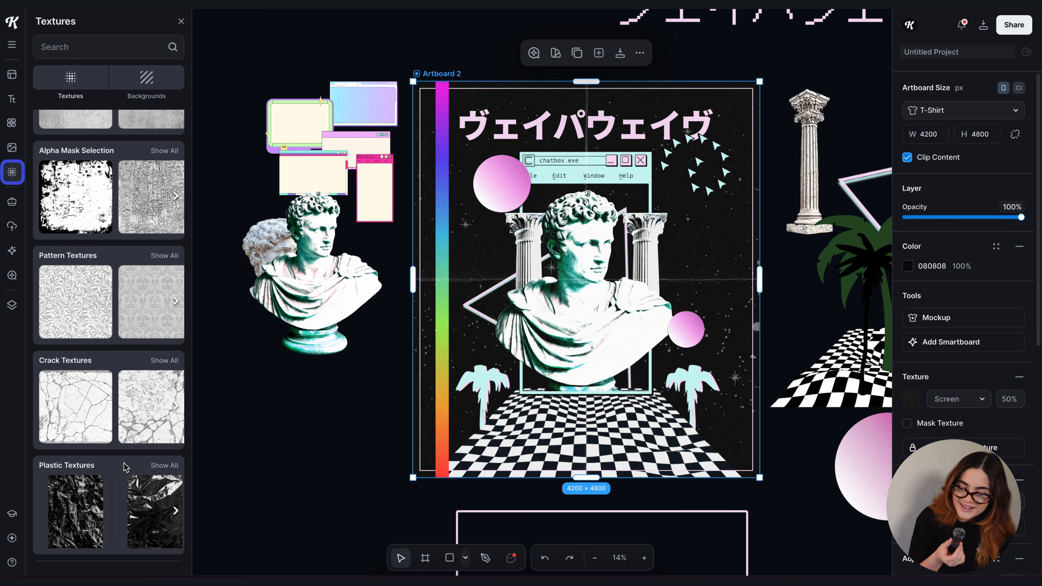
{"action": "scroll", "coordinate": [125, 467], "scroll_direction": "down", "scroll_amount": 20}
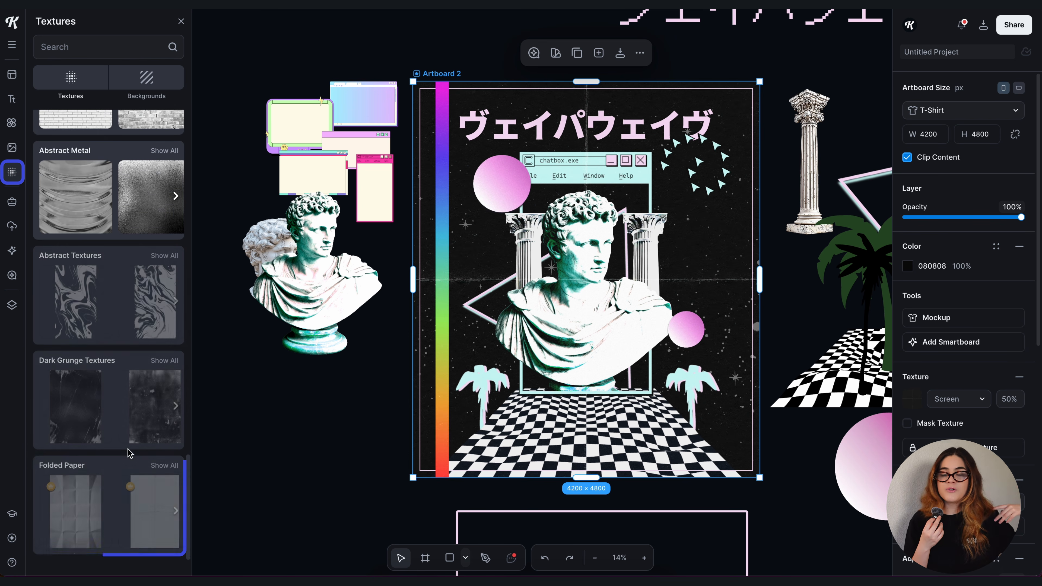
{"action": "left_click", "coordinate": [173, 467]}
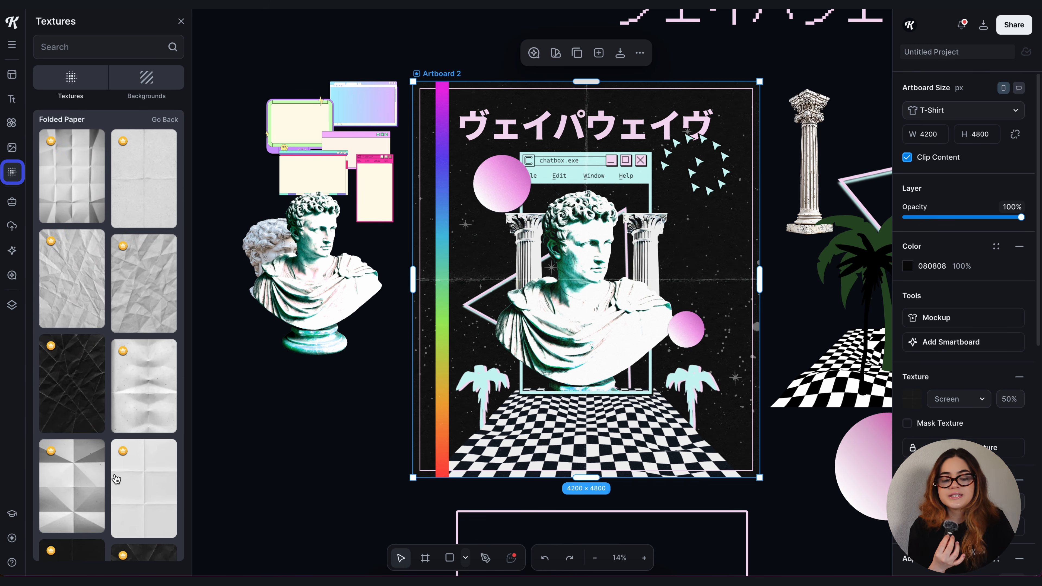
Apply a white folded-paper texture with cross creases to the artboard
{"action": "scroll", "coordinate": [117, 479], "scroll_direction": "down", "scroll_amount": 5}
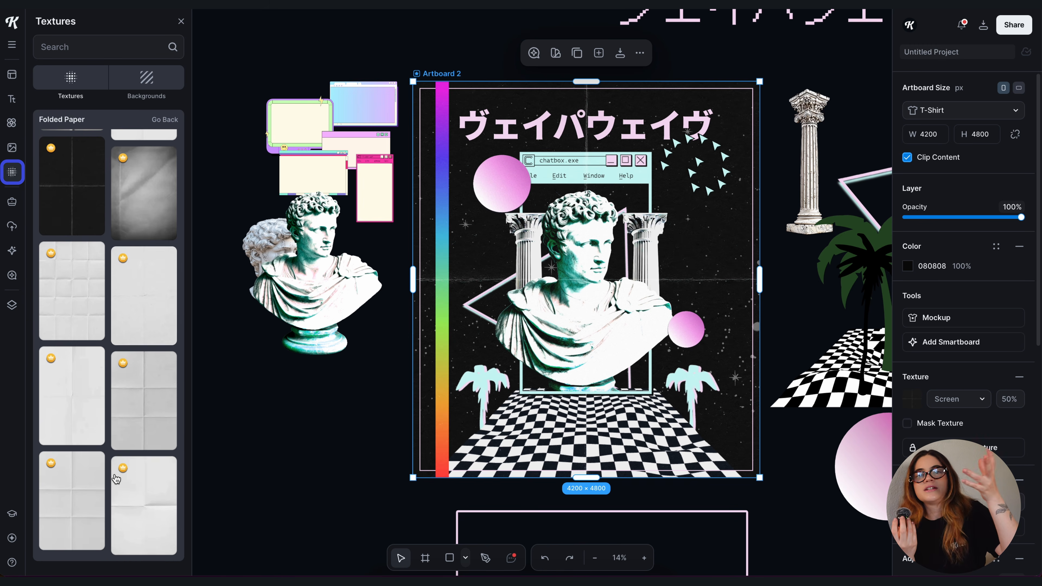
{"action": "scroll", "coordinate": [117, 490], "scroll_direction": "up", "scroll_amount": 2}
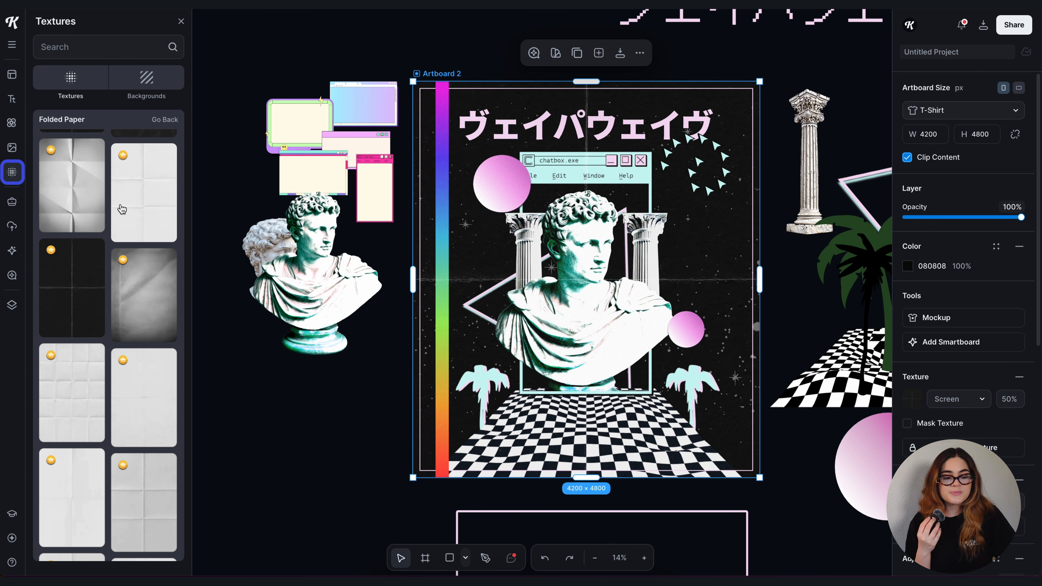
{"action": "left_click", "coordinate": [143, 209]}
{"action": "scroll", "coordinate": [144, 230], "scroll_direction": "up", "scroll_amount": 1}
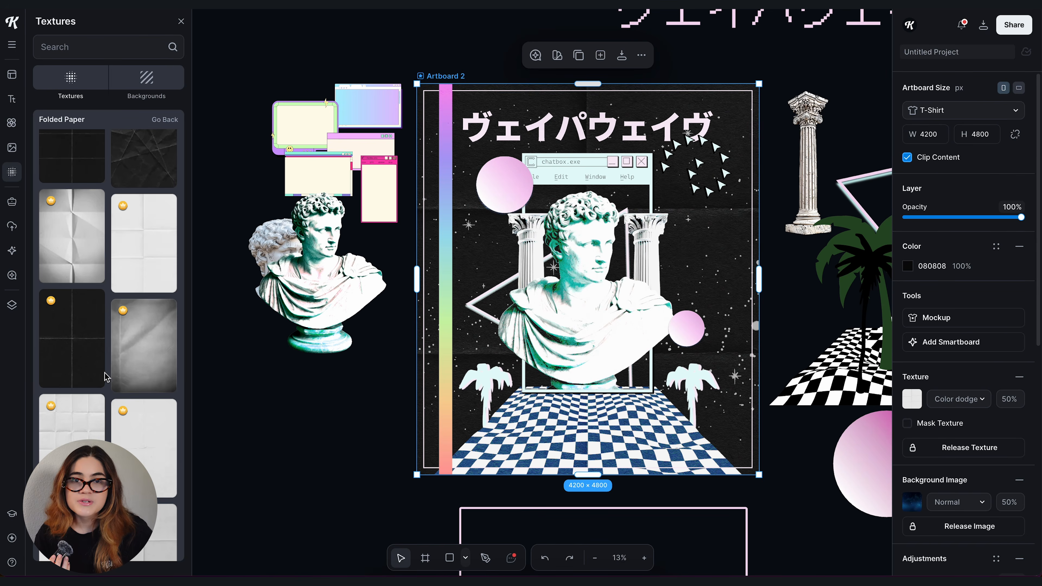
Apply the black folded-paper texture with crossing creases to the artboard and set its blend mode to Screen
{"action": "left_click", "coordinate": [104, 376]}
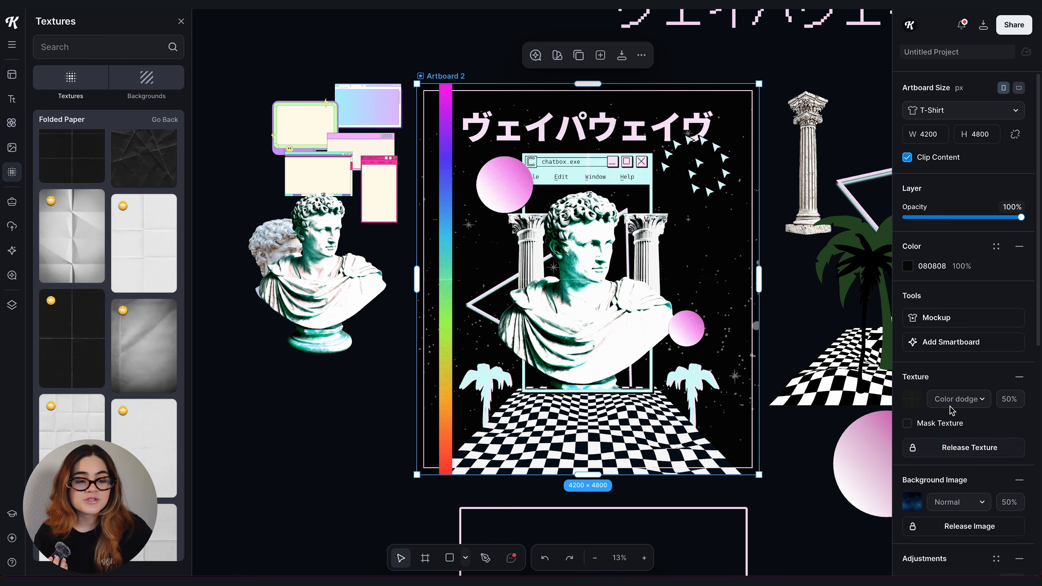
{"action": "left_click", "coordinate": [950, 489]}
{"action": "left_click", "coordinate": [821, 469]}
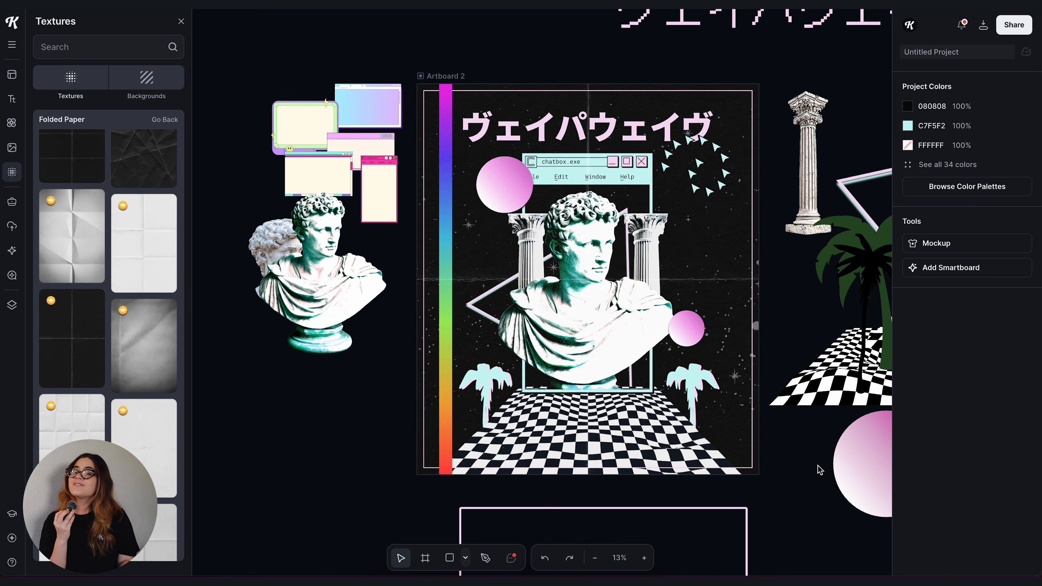